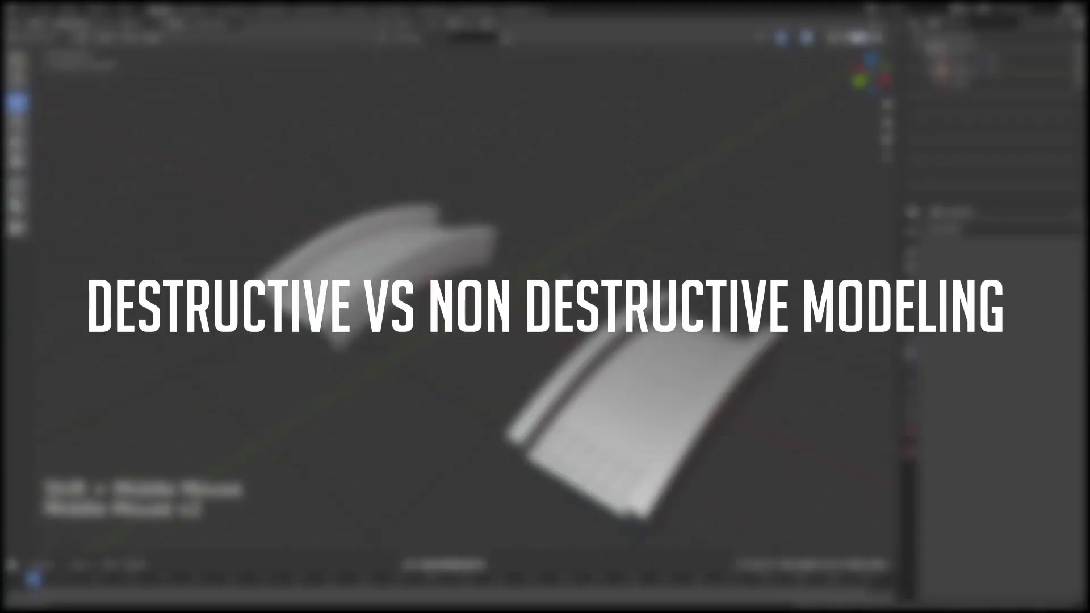
shift+middle_drag(522, 254, 606, 253)
right_click(392, 389)
middle_drag(392, 389, 437, 387)
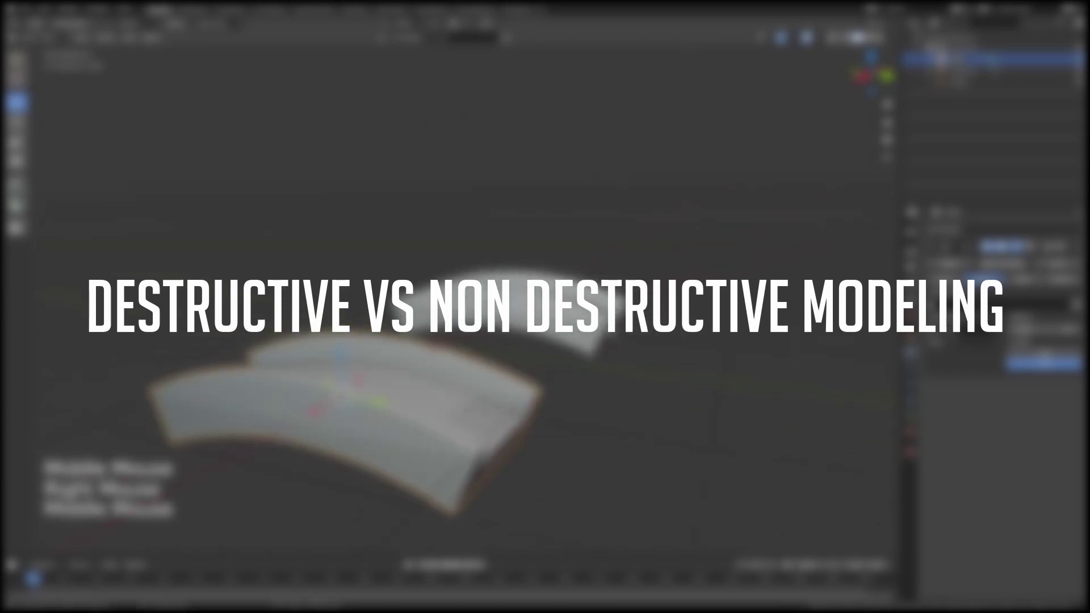
mouse_move(1044, 330)
mouse_down()
mouse_move(1001, 330)
mouse_move(1084, 329)
mouse_move(1017, 330)
mouse_move(1031, 329)
mouse_up()
middle_drag(788, 359, 606, 347)
right_click(612, 352)
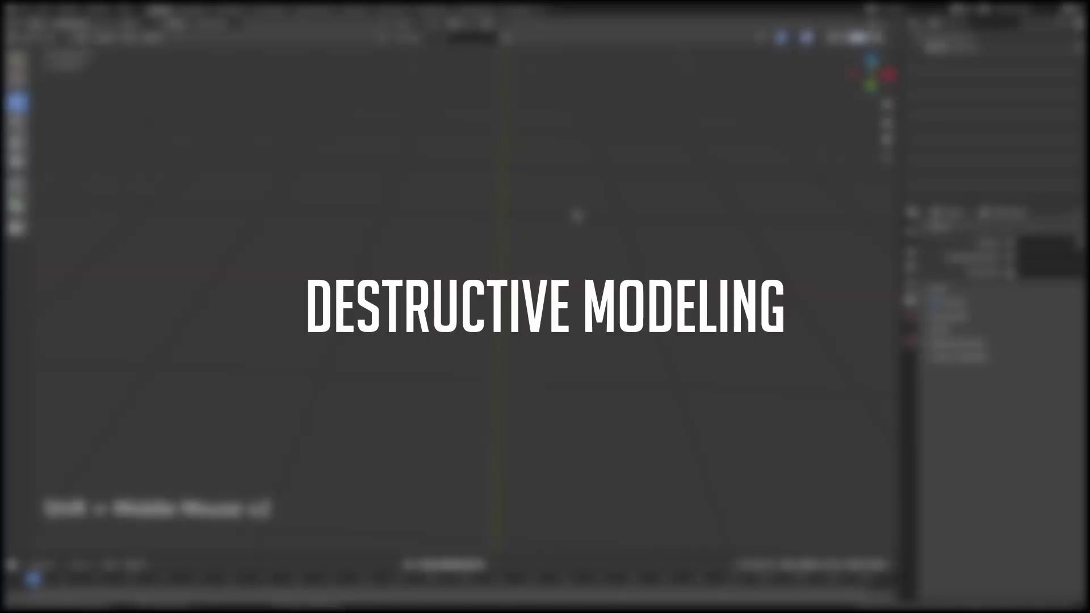
shift+middle_drag(627, 220, 595, 221)
middle_drag(618, 221, 642, 202)
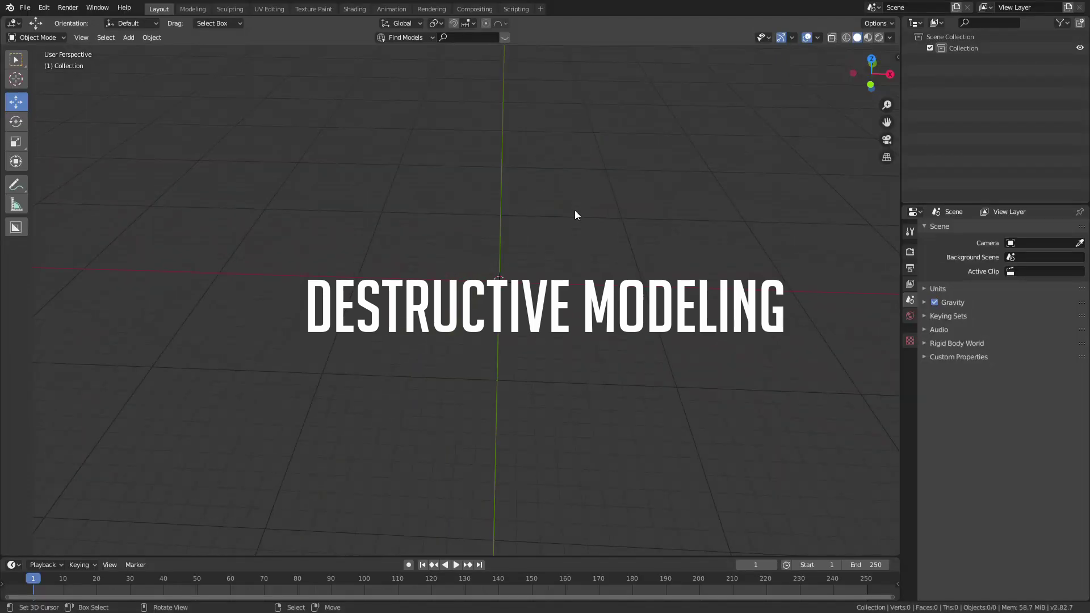
Step: Add a cube mesh at the origin of the empty scene
shift+middle_drag(575, 214, 614, 222)
key(shift+a)
mouse_move(615, 223)
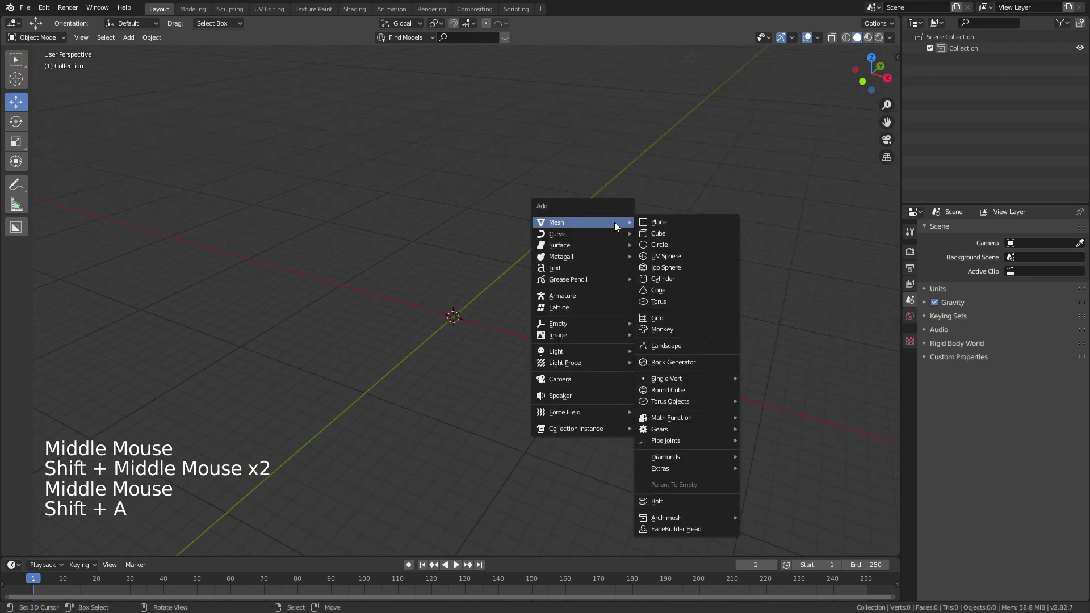
click(662, 237)
scroll(662, 237, up, 3)
mouse_move(662, 237)
middle_down()
mouse_move(648, 248)
mouse_move(655, 235)
middle_up()
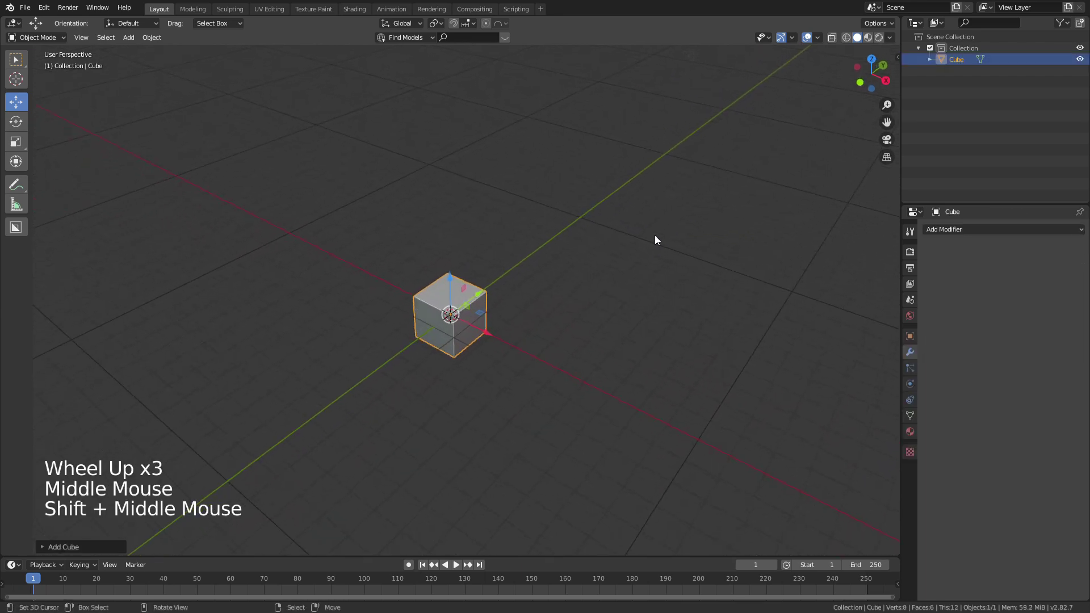
Step: Stretch the cube into a long bar in Edit Mode by scaling it by 10 along the Y axis
key(s)
key(Tab)
key(s)
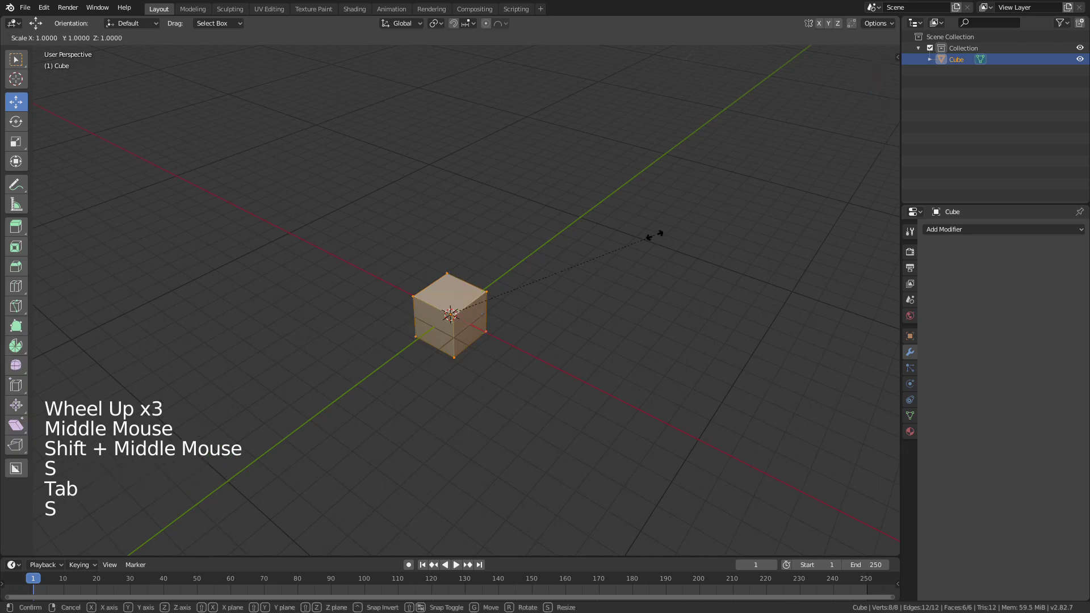
text(10)
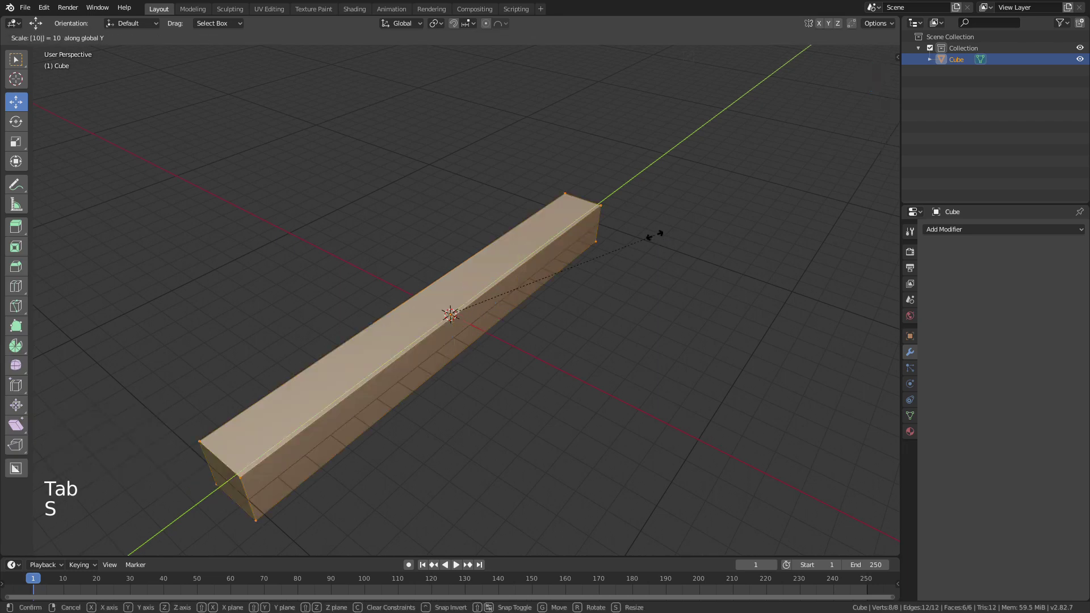
key(Return)
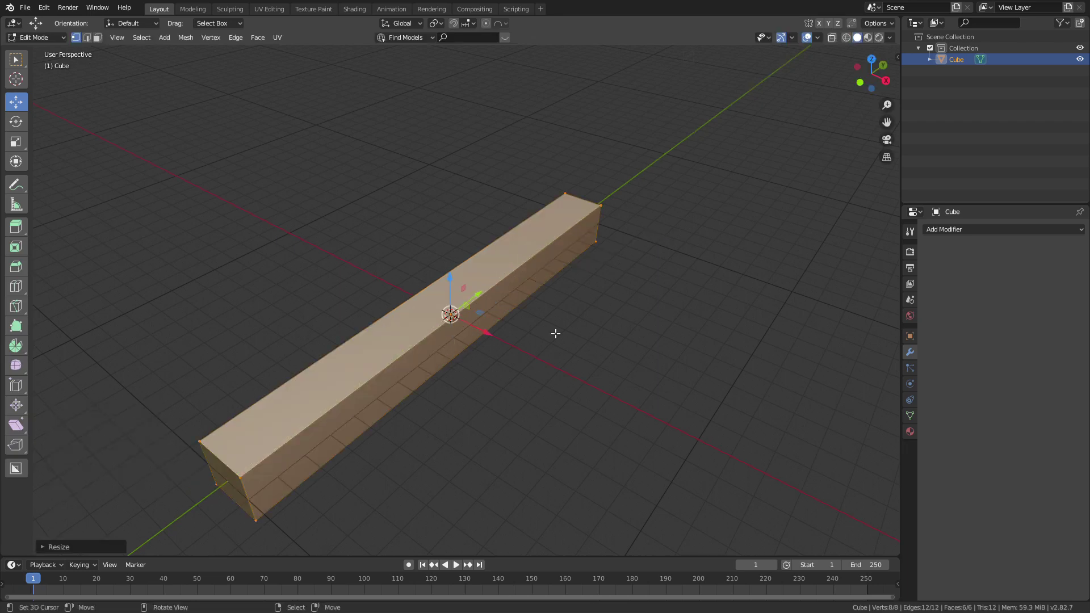
Step: Add 21 evenly spaced loop cuts across the length of the bar
scroll(497, 331, up, 20)
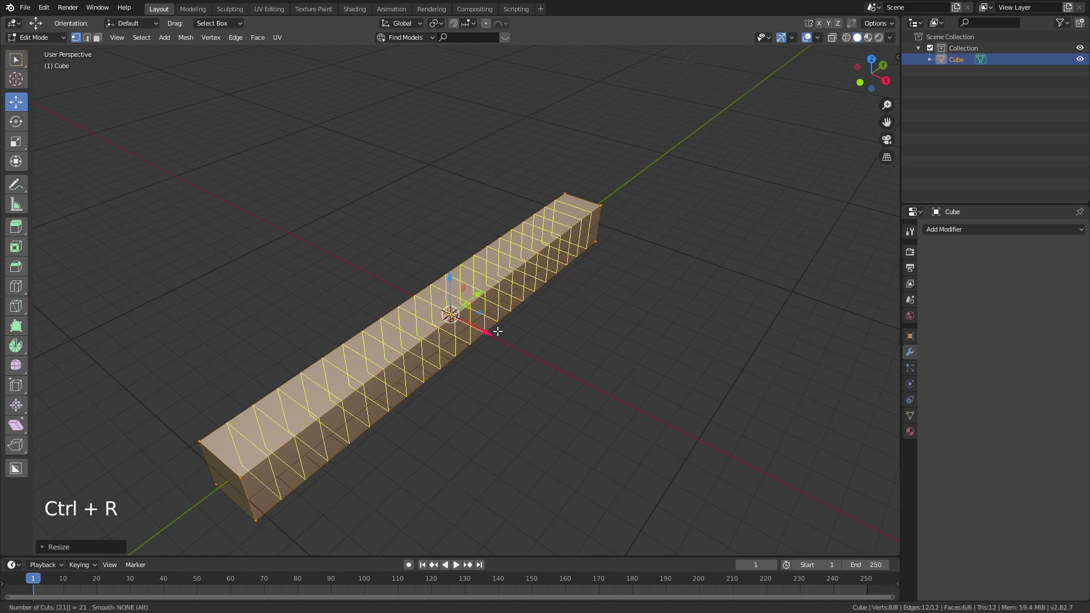
click(494, 329)
right_click(497, 331)
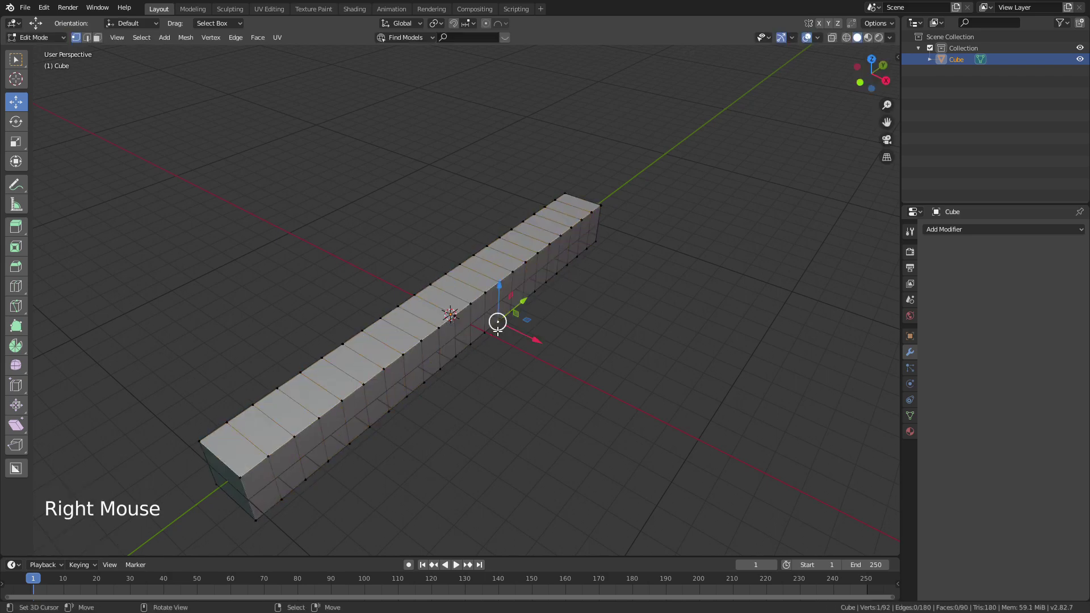
middle_drag(543, 321, 434, 281)
key(Tab)
key(Tab)
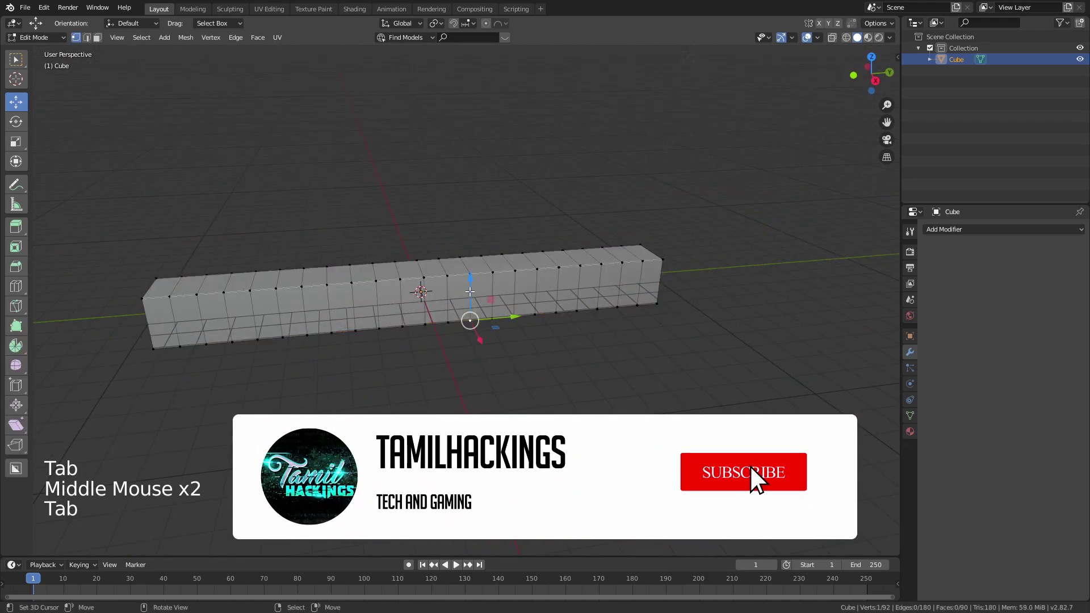
Step: Turn on proportional editing with Sphere falloff and show the bar in the right orthographic view
right_click(434, 280)
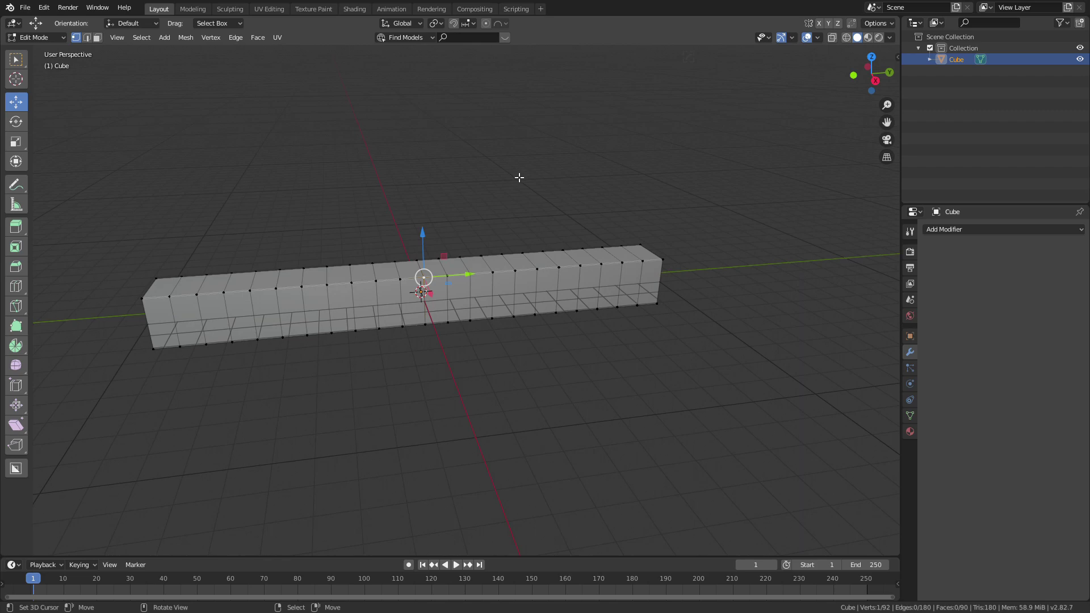
click(499, 23)
key(KP_3)
key(KP_5)
shift+middle_drag(454, 264, 578, 232)
key(g)
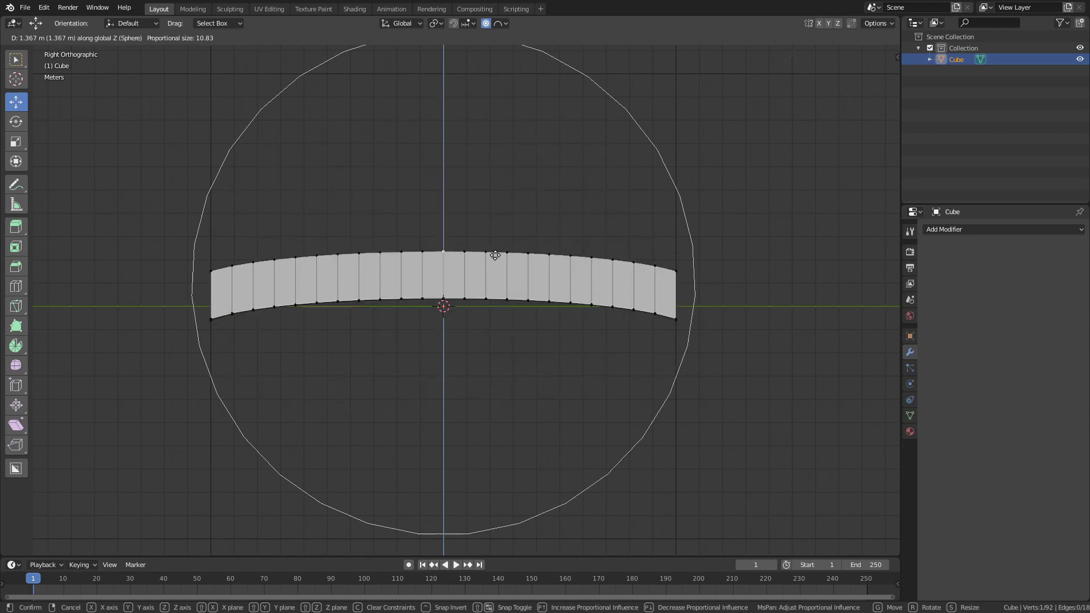
right_click(490, 211)
key(a)
key(g)
key(z)
right_click(492, 165)
Step: Box-select the bar's top middle vertices in wireframe and raise them about 4.2 m along Z with proportional editing, then return to solid Object Mode
right_click(457, 265)
key(z)
key(b)
key(g)
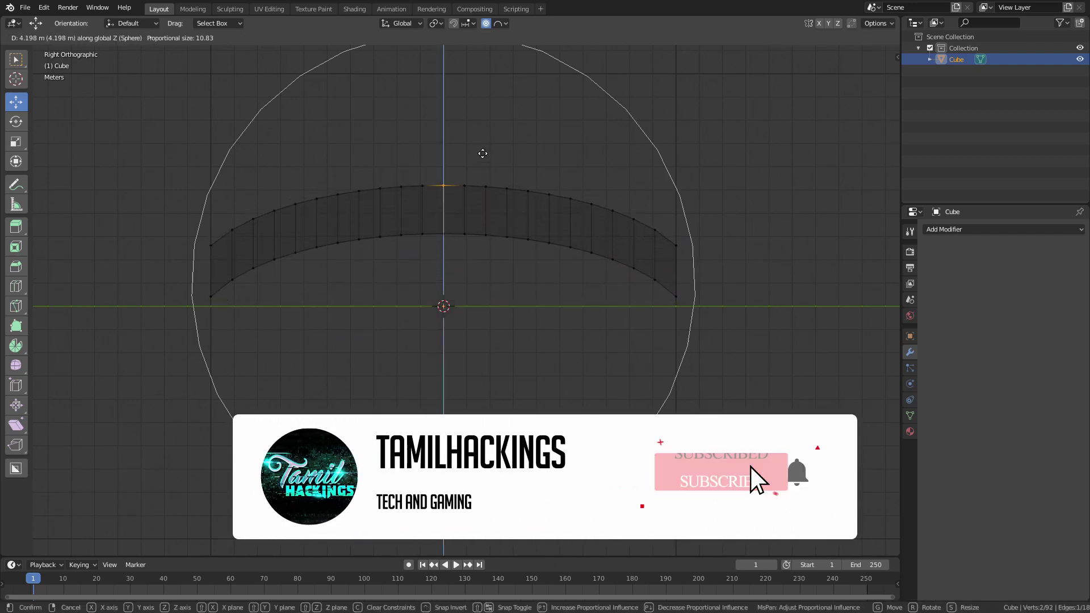
click(482, 158)
key(Tab)
mouse_move(483, 158)
middle_down()
mouse_move(522, 204)
mouse_move(703, 224)
middle_up()
key(KP_5)
scroll(528, 205, down, 2)
key(z)
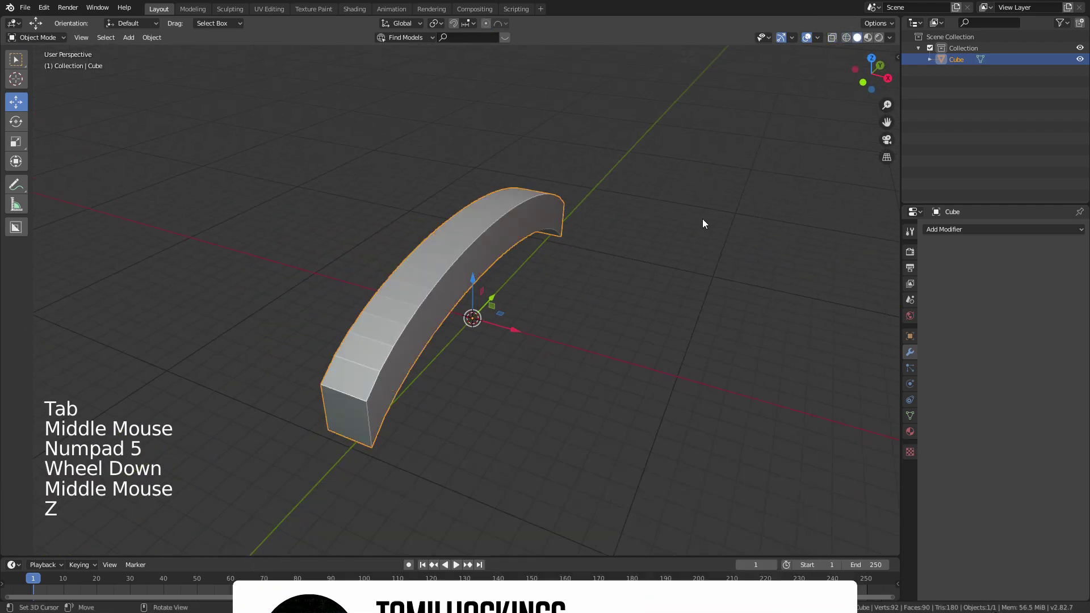
Step: Select the whole arch in Edit Mode and scale it wider along the X axis
key(Tab)
key(ctrl+r)
key(a)
key(s)
key(x)
right_click(547, 316)
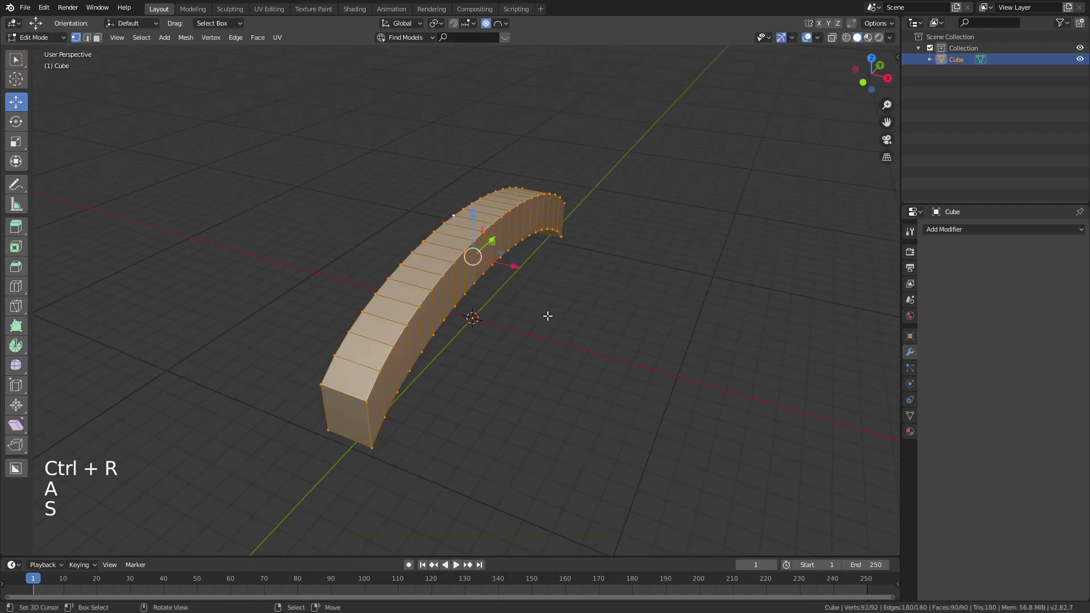
key(o)
key(s)
key(x)
click(816, 357)
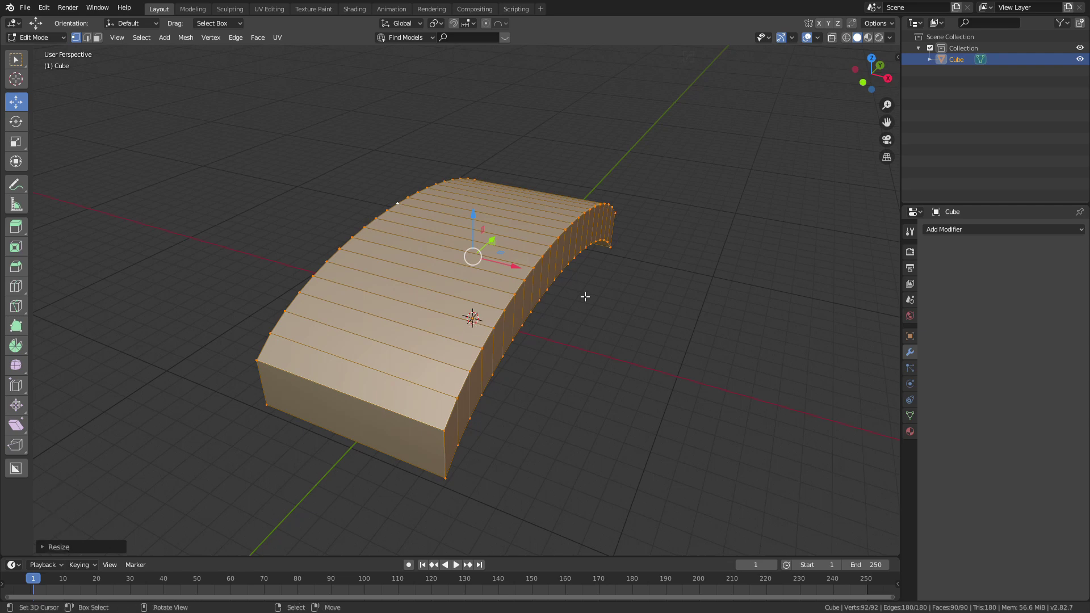
key(s)
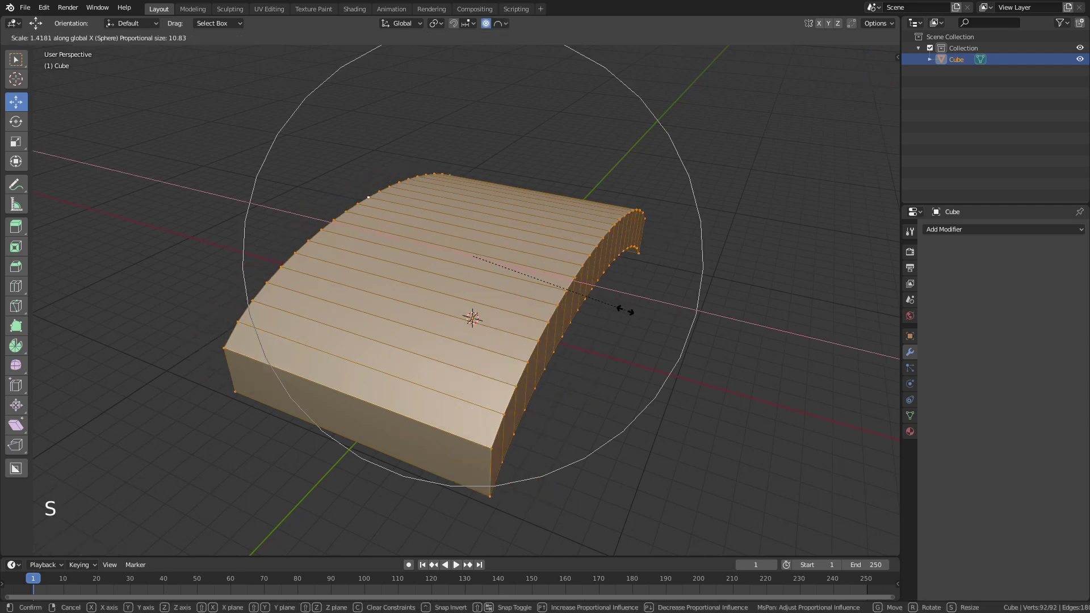
alt+right_click(521, 292)
key(s)
right_click(630, 311)
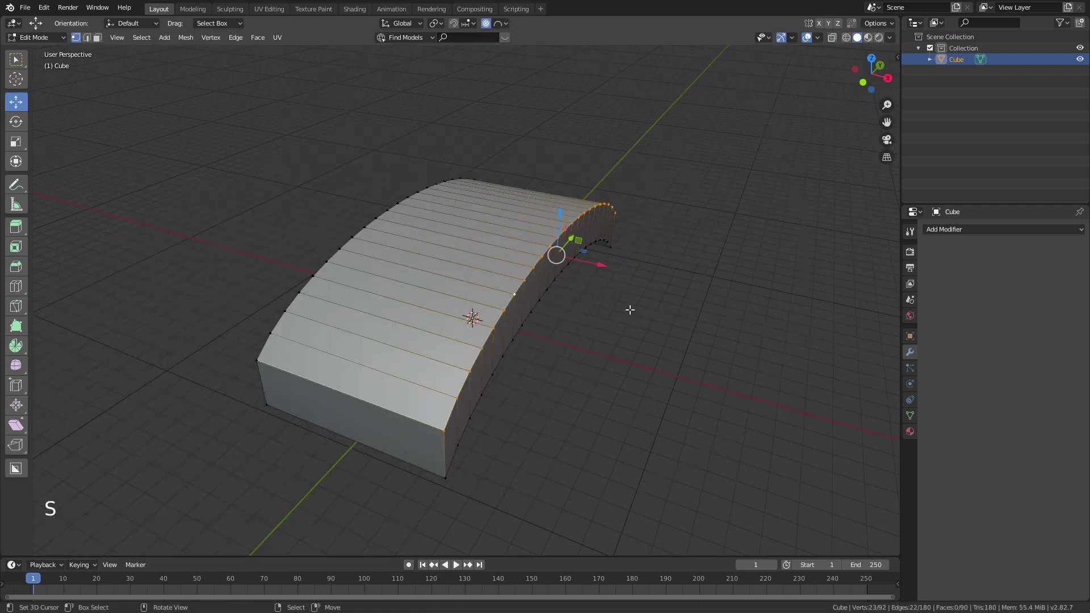
Step: Reselect all of the arch's geometry and widen it slightly more along X
key(a)
key(s)
click(619, 307)
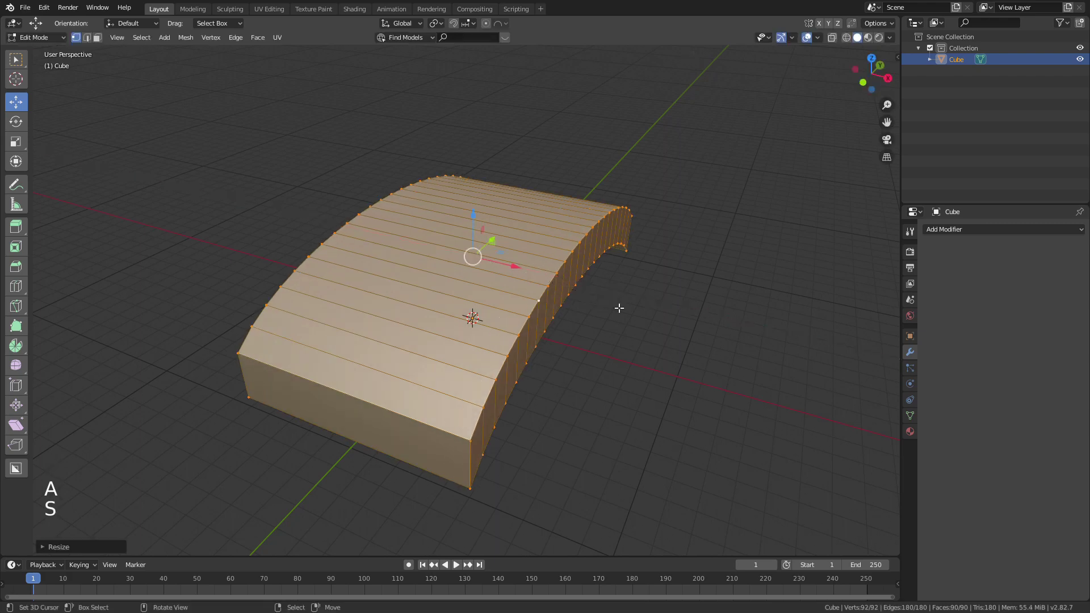
Step: Add two lengthwise loop cuts to the arch and scale them apart along X, leaving narrow strips at both sides
middle_drag(618, 307, 625, 307)
click(487, 320)
key(s)
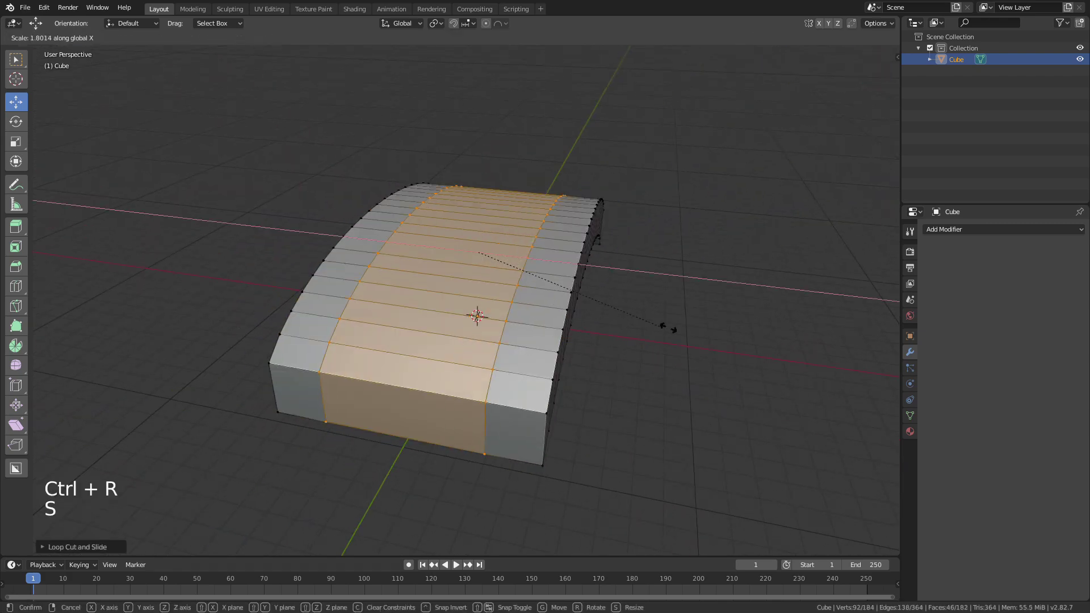
click(737, 337)
Step: Select the top faces of both narrow side strips and extrude them upward into raised side walls
right_click(538, 395)
middle_drag(538, 395, 355, 406)
ctrl+shift+right_click(419, 428)
middle_drag(625, 377, 398, 420)
ctrl+right_click(559, 397)
key(ctrl+z)
shift+right_click(562, 396)
ctrl+shift+right_click(589, 479)
middle_drag(589, 478, 841, 380)
key(e)
click(661, 337)
Step: Return to Object Mode and lower the arch about 2 m along the Z axis
key(Tab)
click(457, 257)
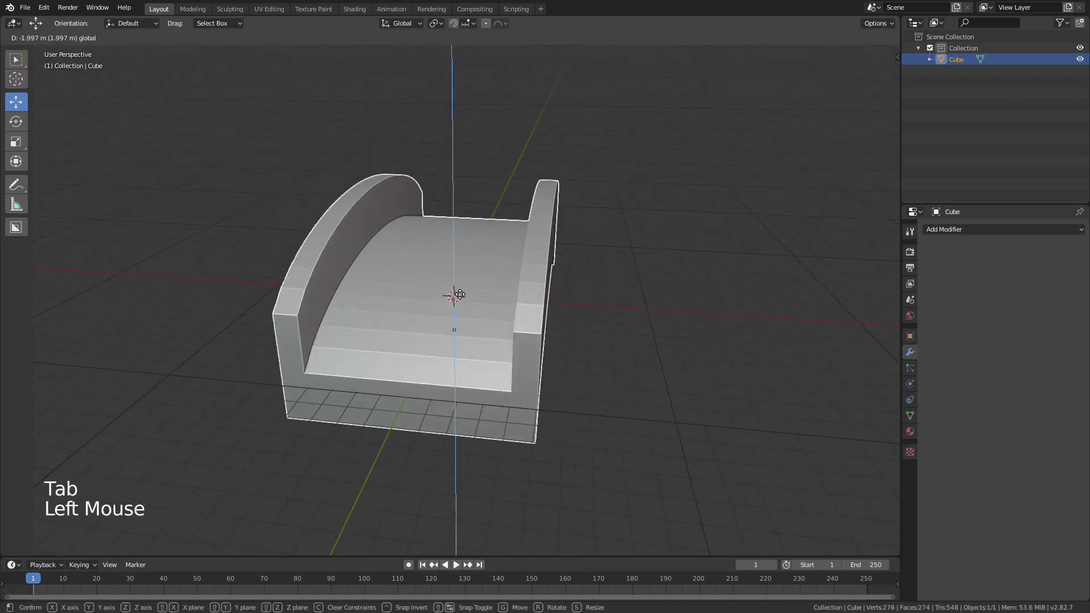
scroll(560, 289, down, 2)
middle_drag(560, 289, 569, 307)
Step: Shade the arch smooth and enable Auto Smooth for its normals
key(w)
click(910, 416)
click(943, 438)
Step: Move the smoothed arch along the X axis away from the origin and inspect its shape
middle_drag(526, 258, 415, 247)
right_click(449, 244)
shift+middle_drag(534, 208, 582, 230)
drag(484, 320, 341, 236)
right_click(386, 261)
middle_drag(380, 247, 457, 219)
mouse_move(239, 309)
shift+middle_down()
mouse_move(417, 266)
mouse_move(529, 269)
mouse_move(358, 279)
shift+middle_up()
right_click(418, 266)
key(z)
mouse_move(520, 236)
shift+middle_down()
mouse_move(531, 285)
mouse_move(585, 272)
mouse_move(554, 284)
mouse_move(515, 269)
mouse_move(495, 302)
mouse_move(506, 294)
shift+middle_up()
right_click(585, 273)
key(z)
right_click(541, 279)
Step: Try to reshape the arch in Edit Mode by moving a vertex on a side wall's top edge along Z with proportional editing
key(Tab)
key(1)
right_click(514, 283)
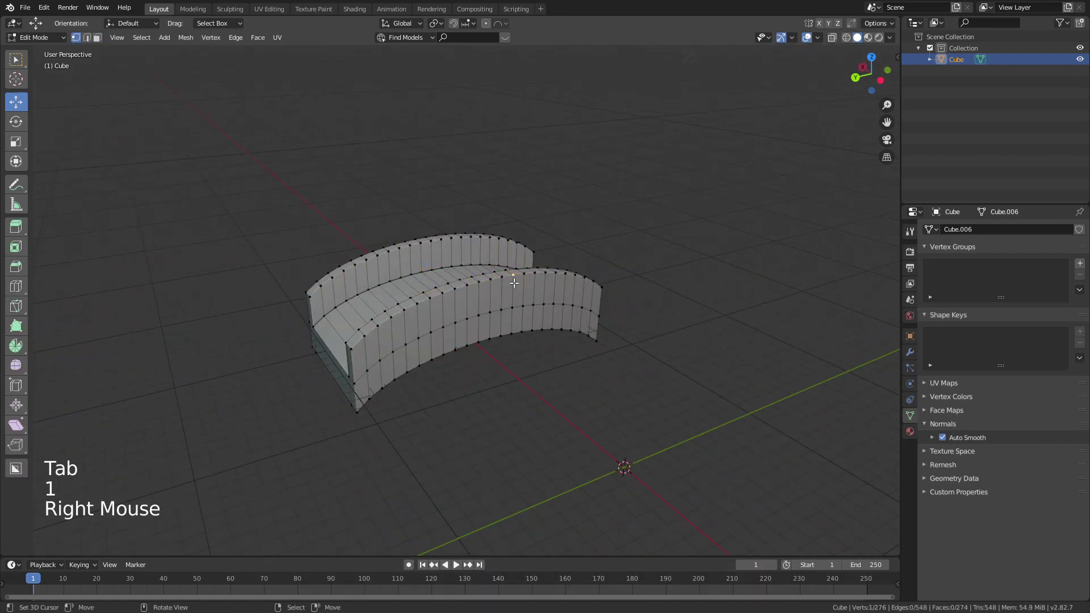
key(g)
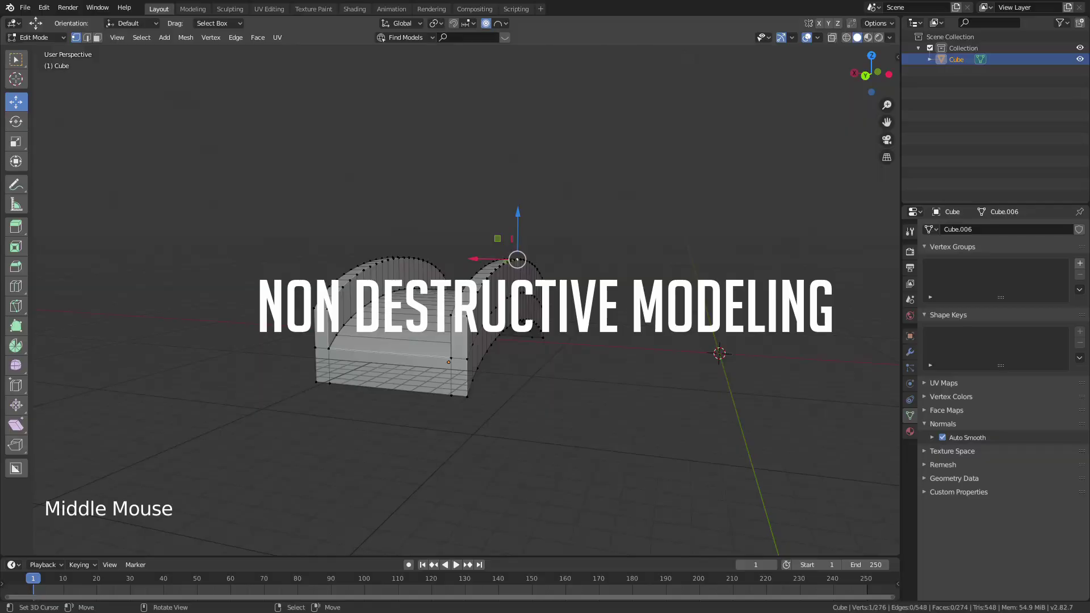
key(g)
key(z)
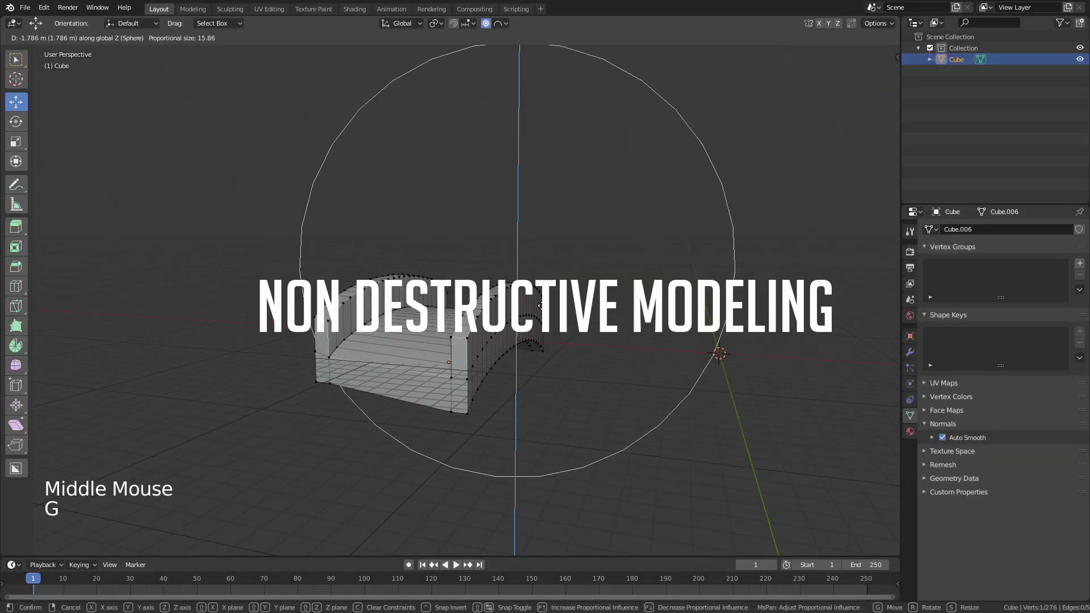
right_click(517, 262)
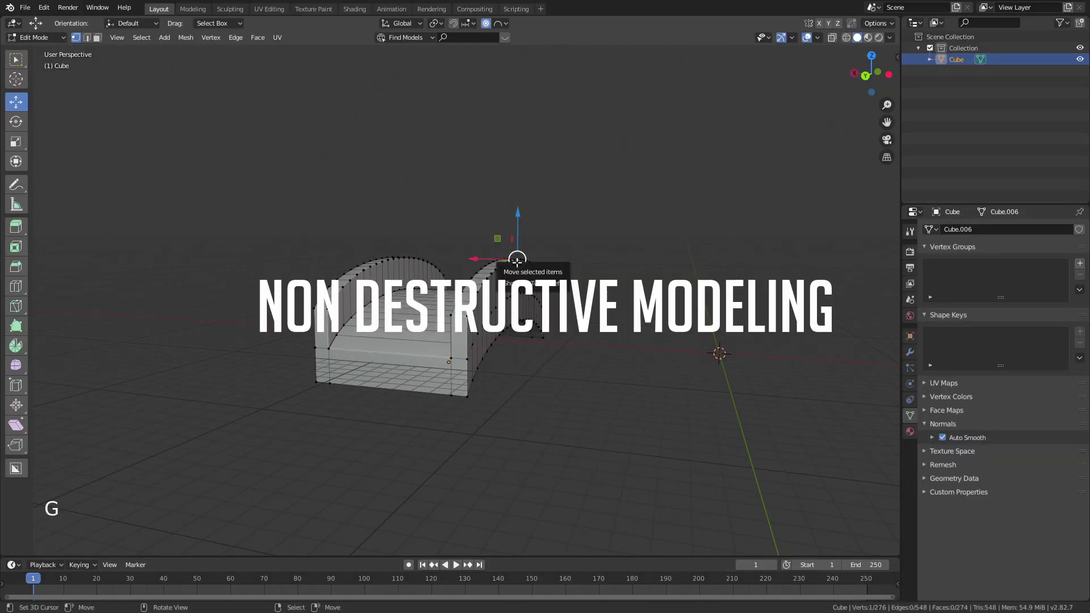
key(KP_3)
key(KP_5)
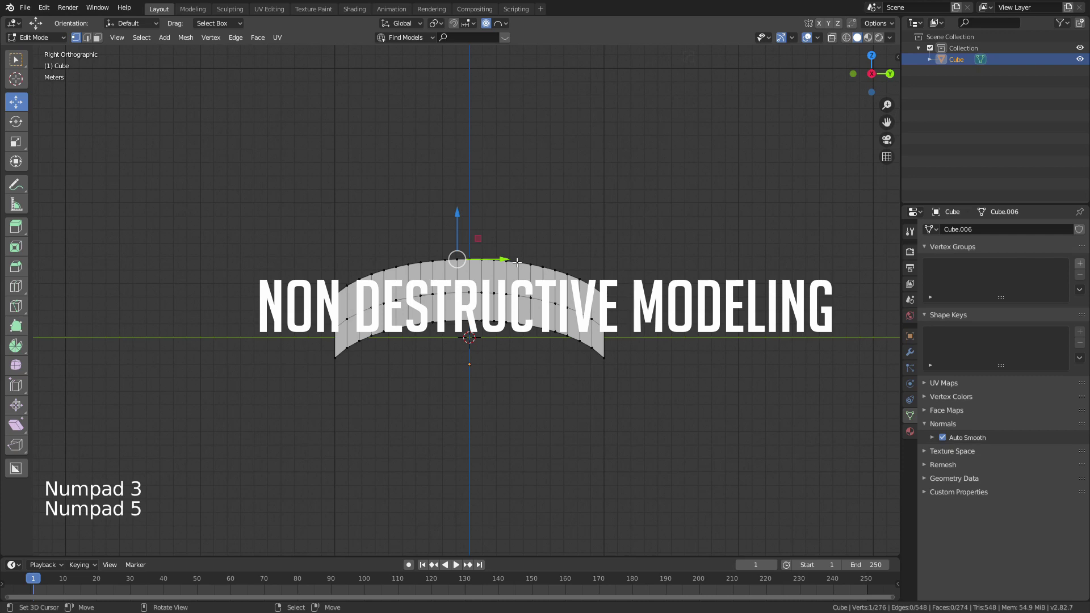
key(g)
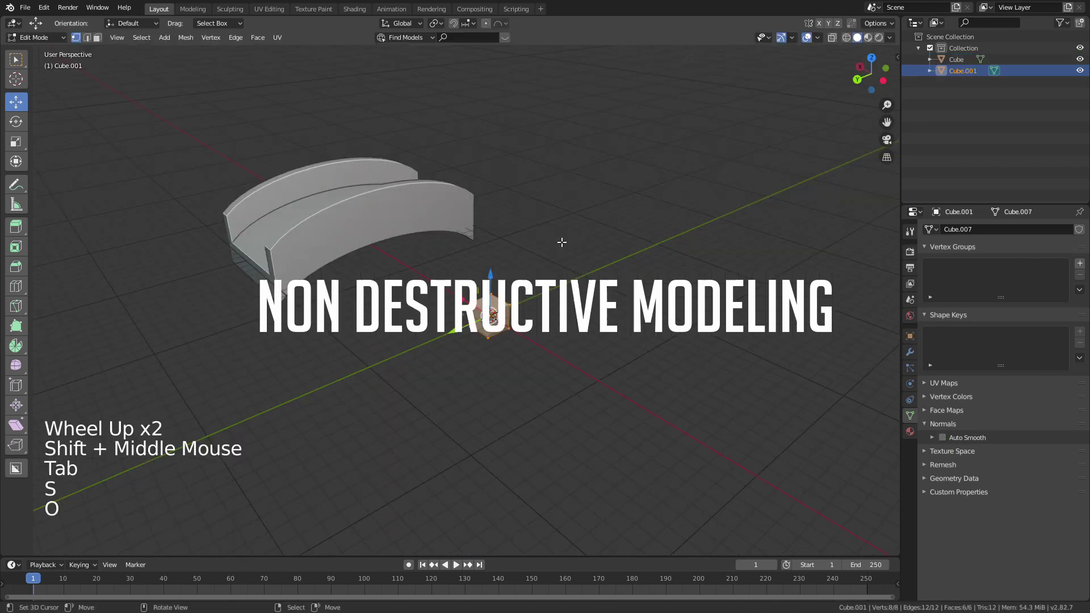
Step: Scale the new cube by 10 along the Y axis and add 21 loop cuts across its length
key(s)
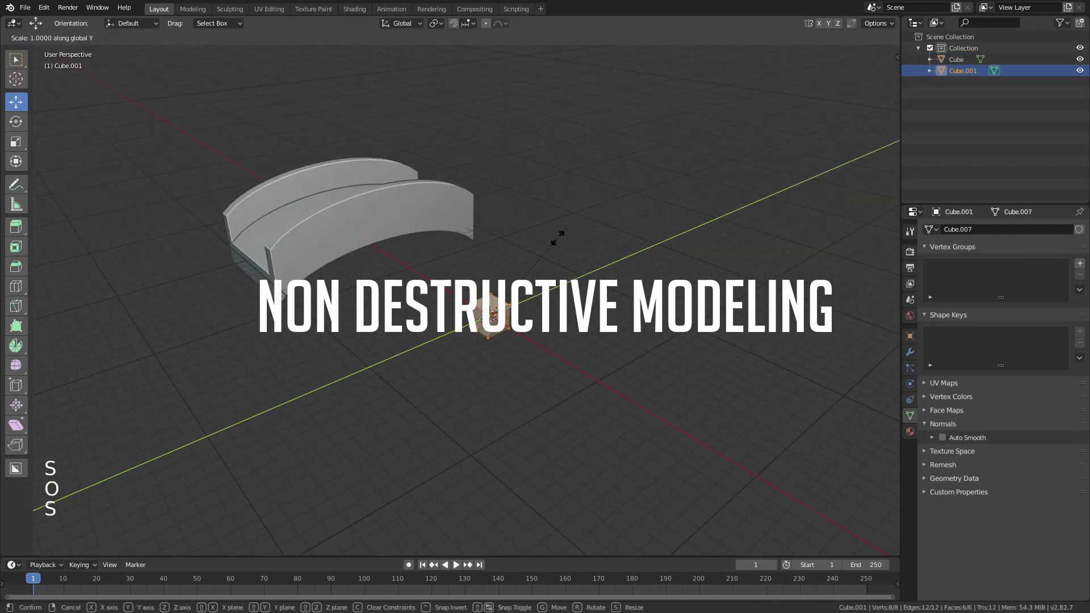
text(10)
key(Return)
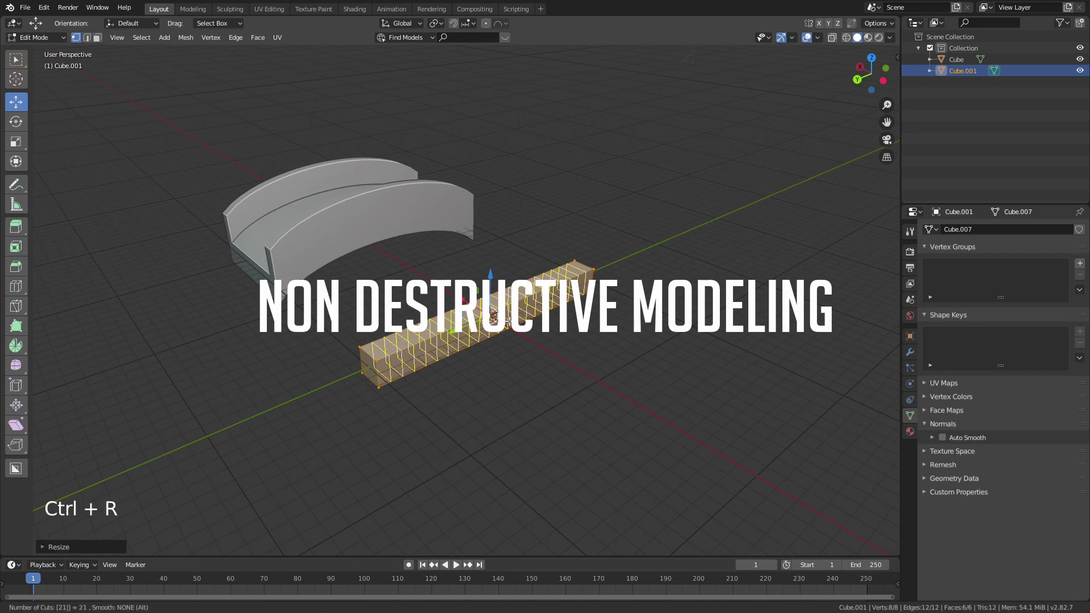
click(507, 322)
right_click(509, 322)
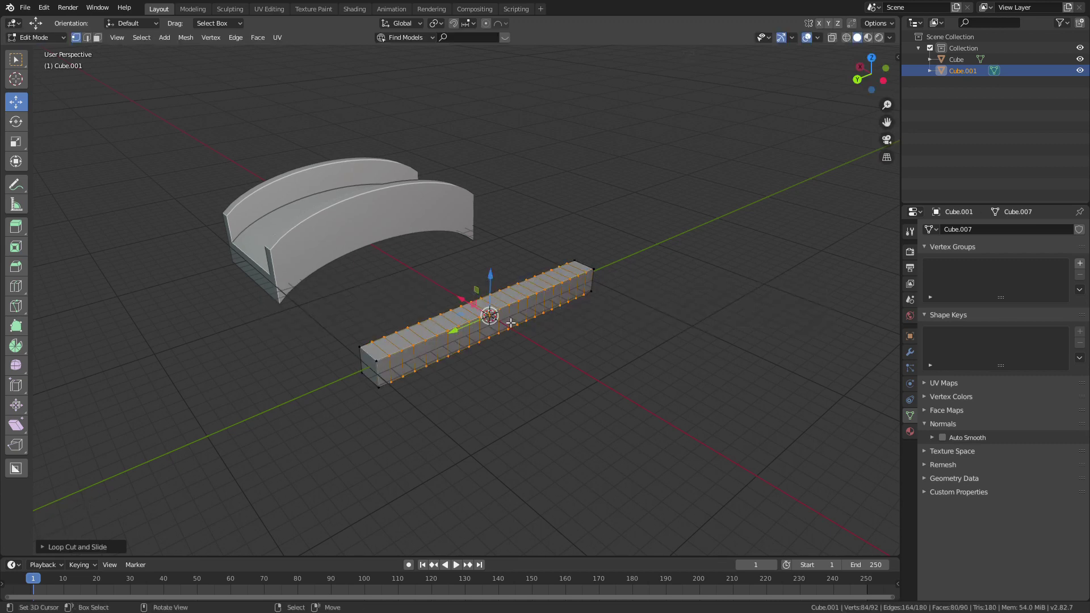
key(Tab)
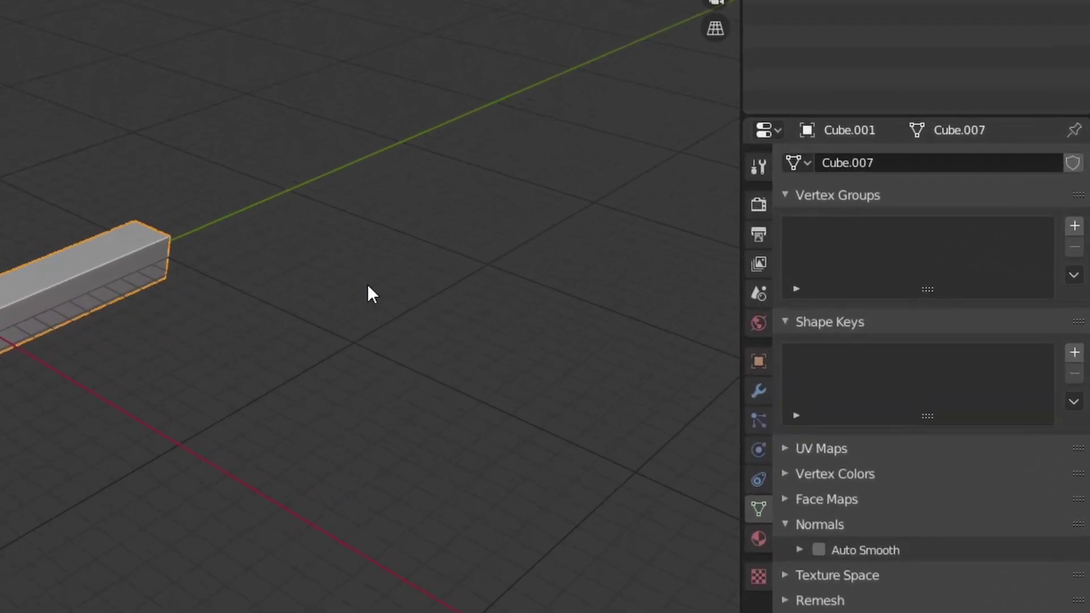
Step: Show the new bar's modifier settings and add an Arrows empty at the origin
click(735, 397)
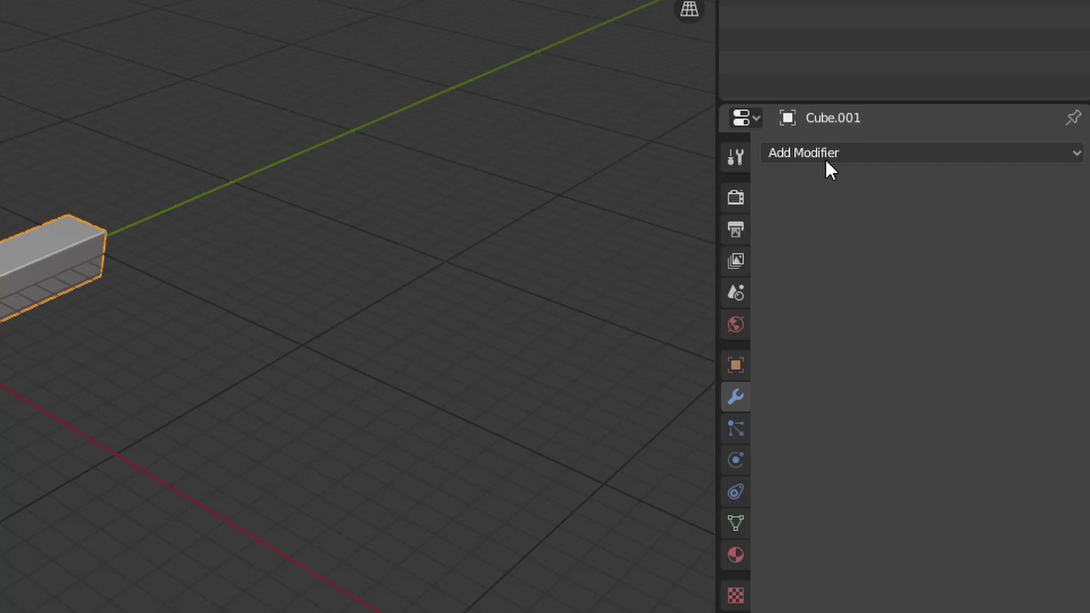
shift+middle_drag(624, 343, 555, 336)
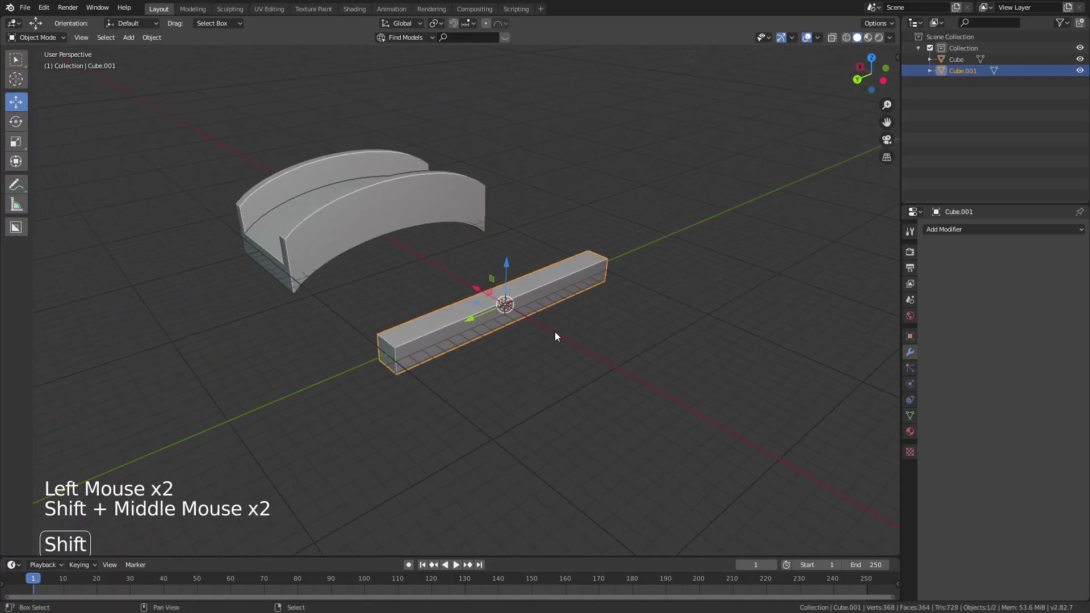
key(shift+a)
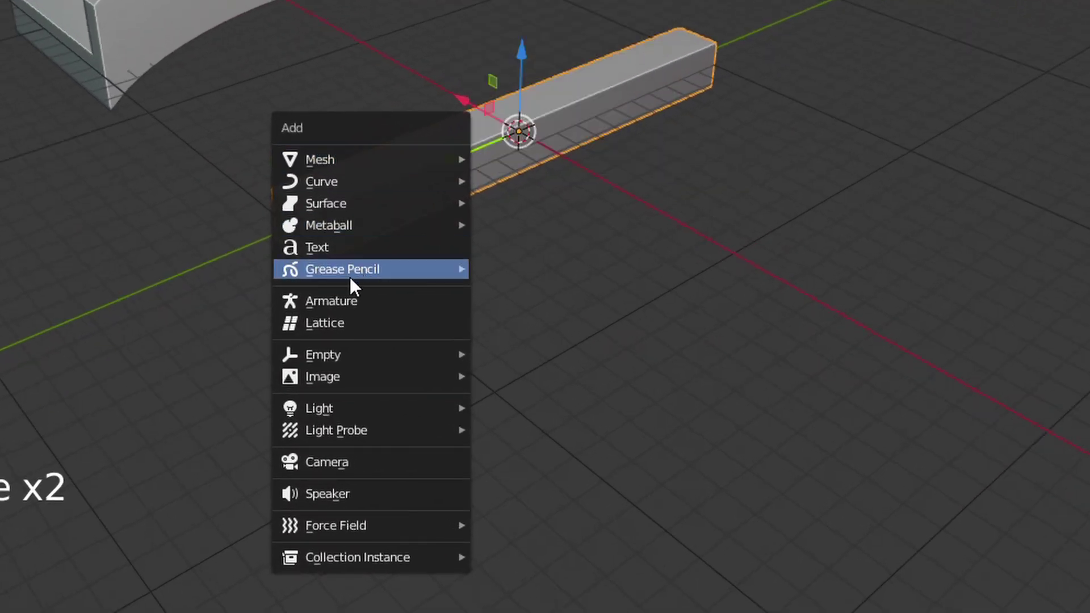
mouse_move(355, 356)
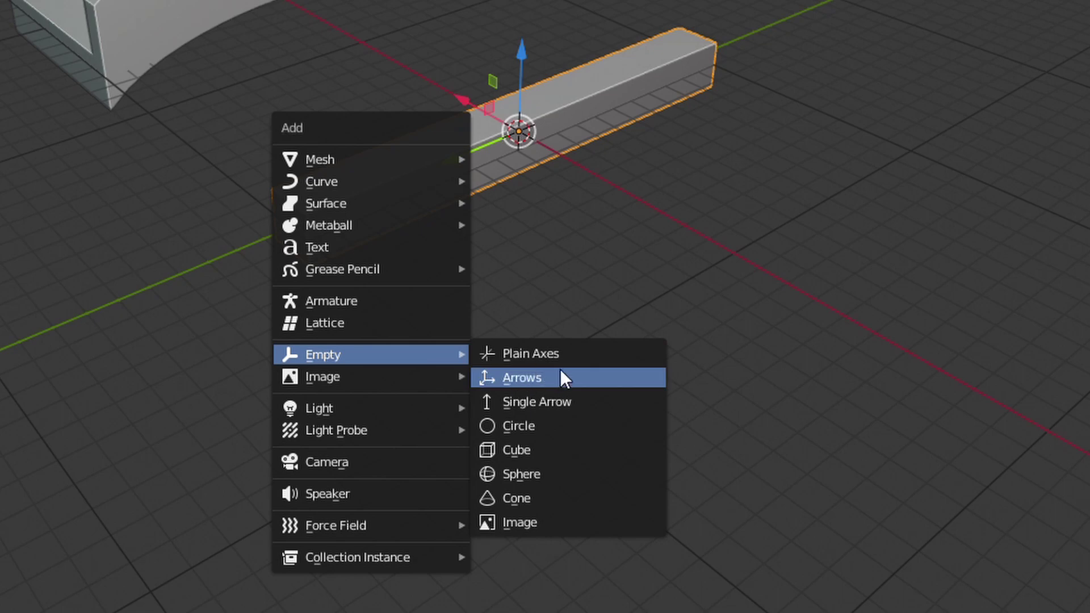
click(550, 377)
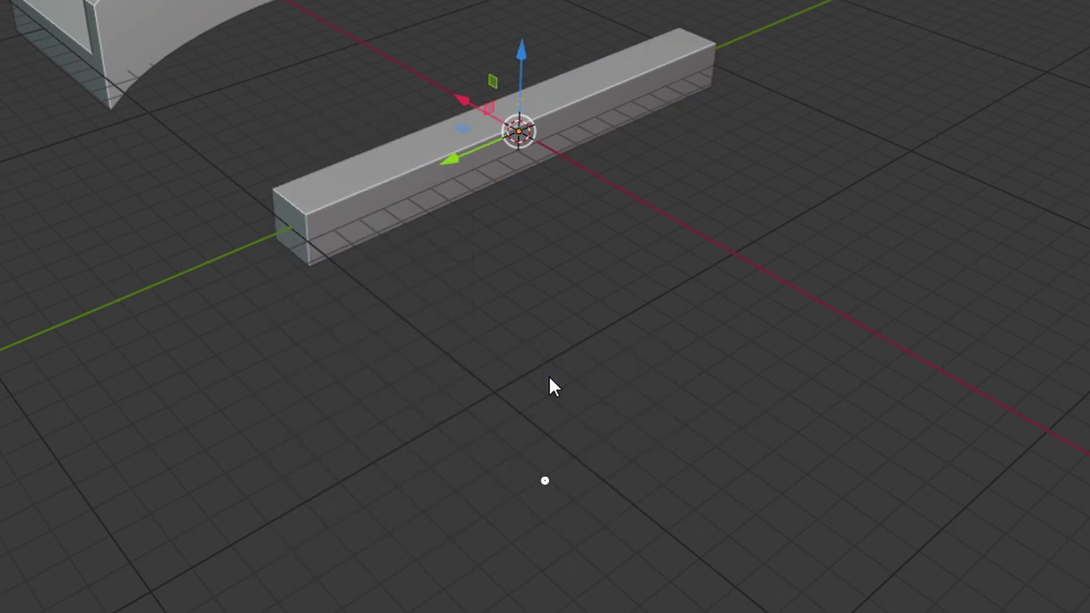
Step: Rotate the Arrows empty -90° about the X axis and check its axis orientation in wireframe display
key(s)
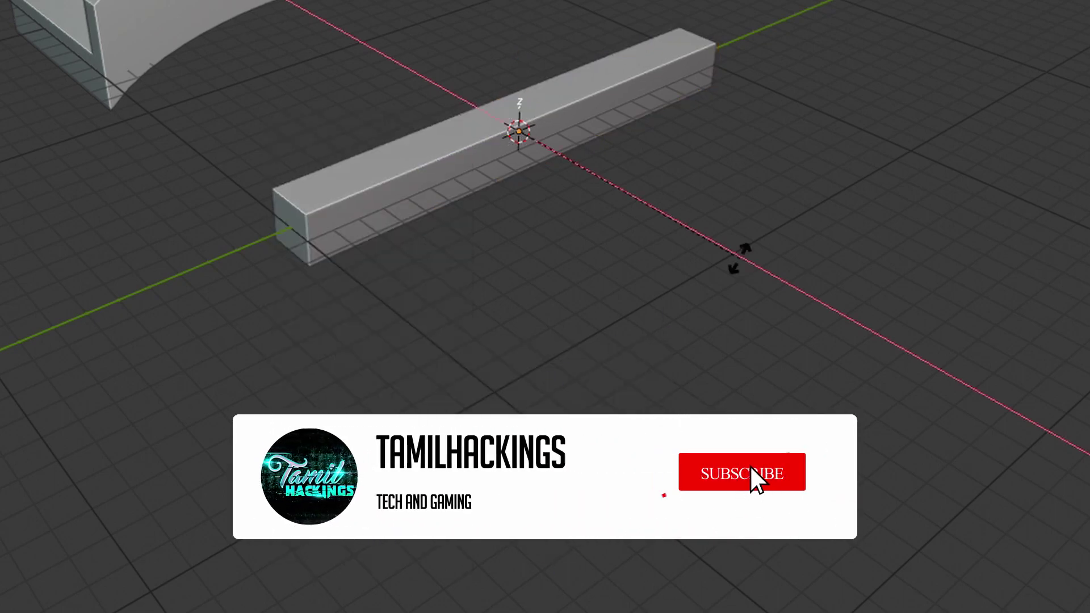
click(731, 278)
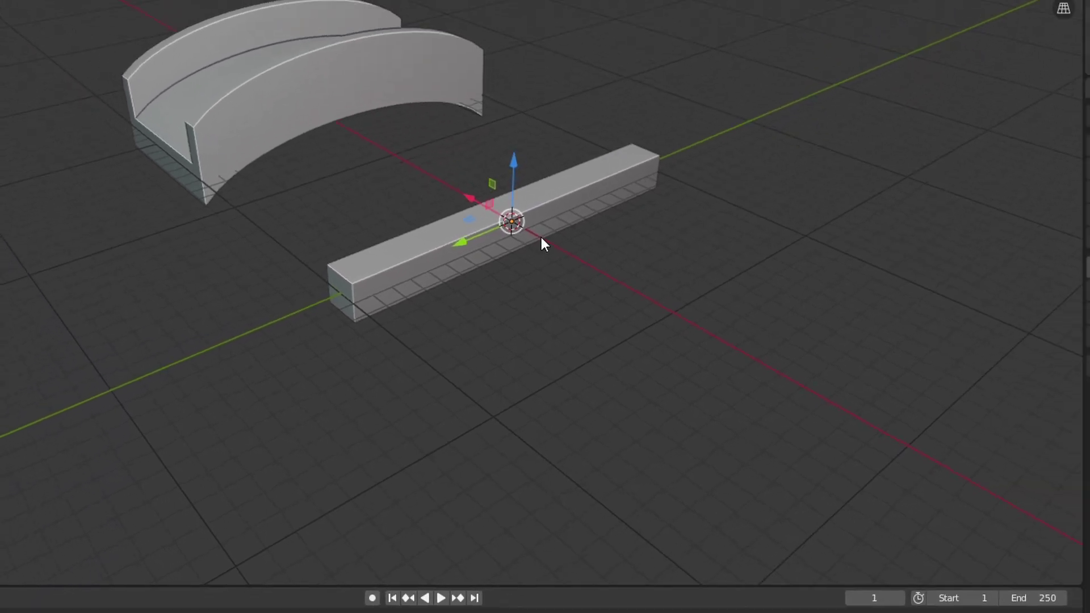
key(shift+z)
scroll(540, 253, up, 8)
scroll(852, 250, down, 2)
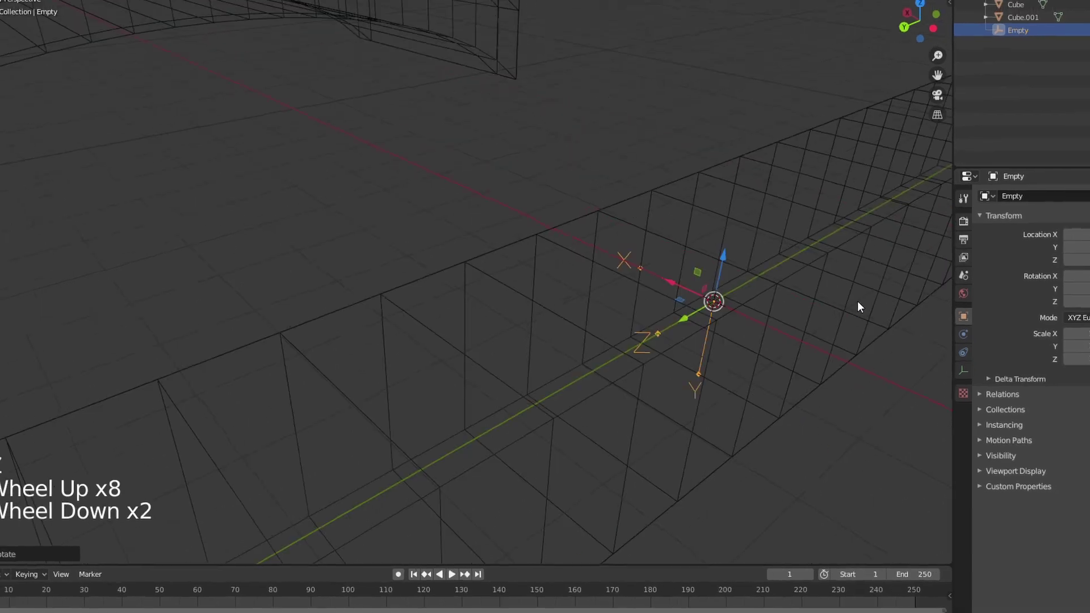
scroll(700, 345, down, 5)
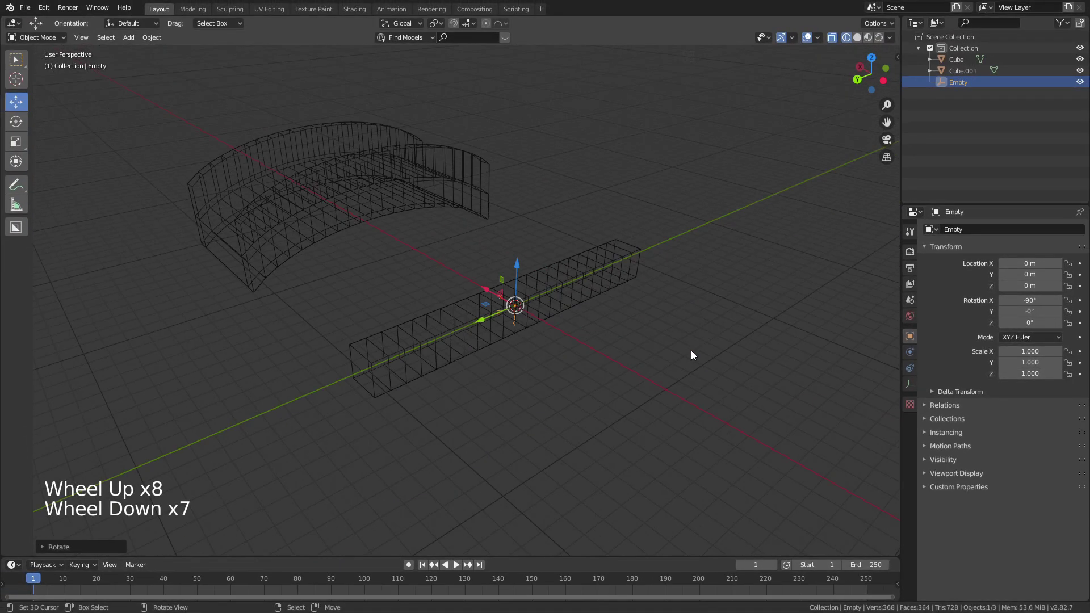
key(shift+z)
shift+middle_drag(658, 346, 630, 332)
Step: Add a Simple Deform modifier to the bar, using Empty as its origin and Bend as its mode
click(552, 294)
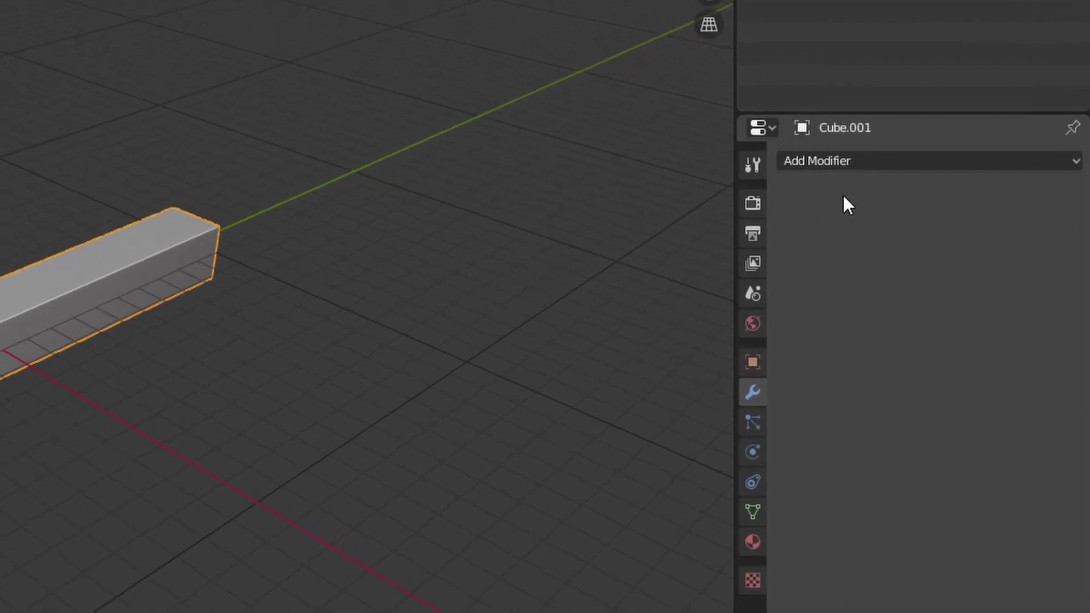
click(838, 151)
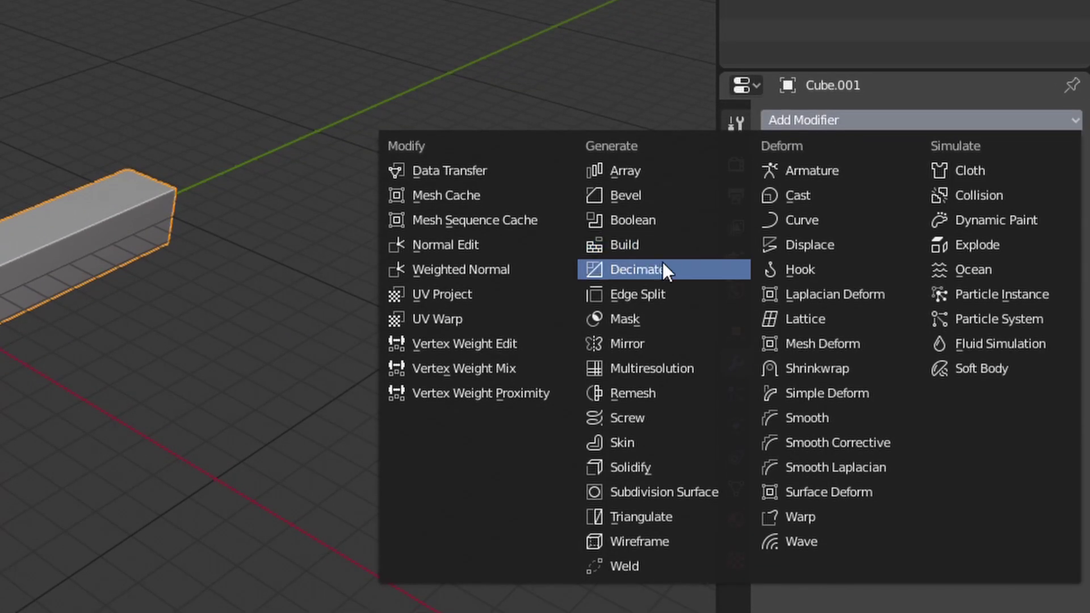
click(839, 392)
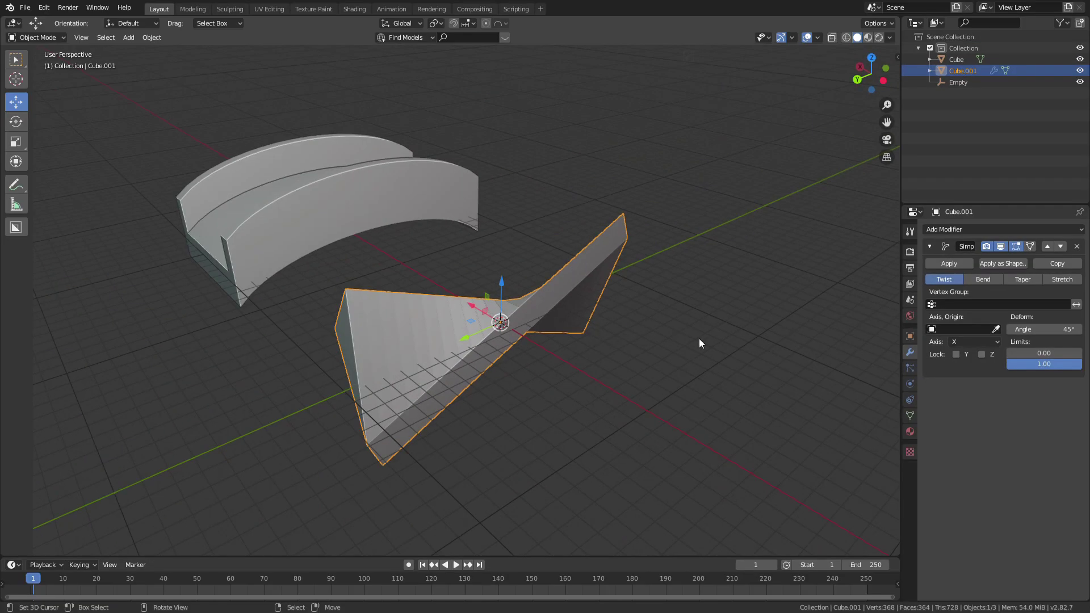
click(952, 329)
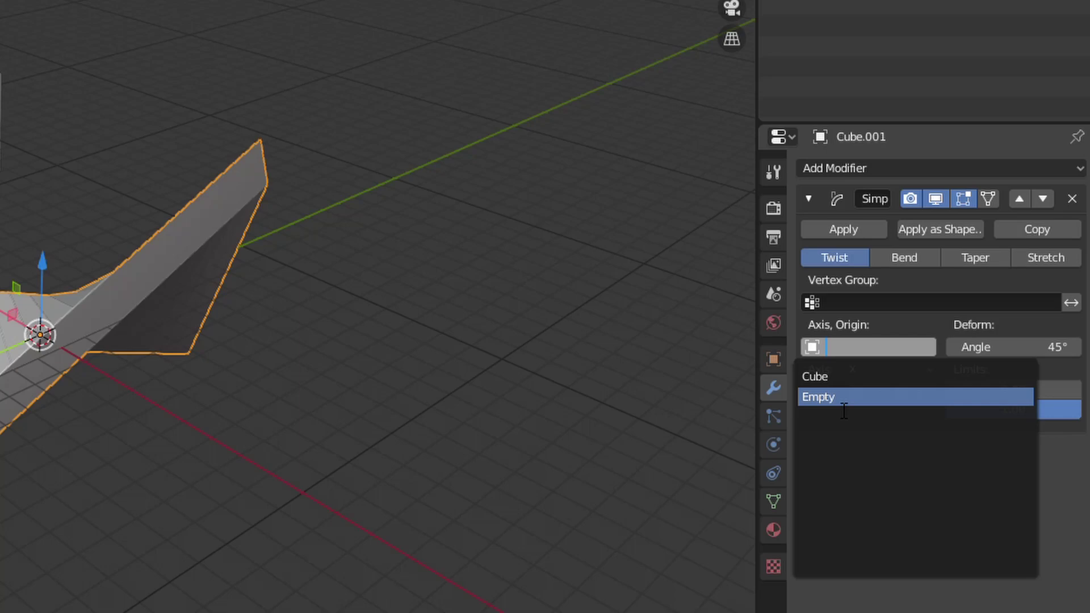
click(839, 401)
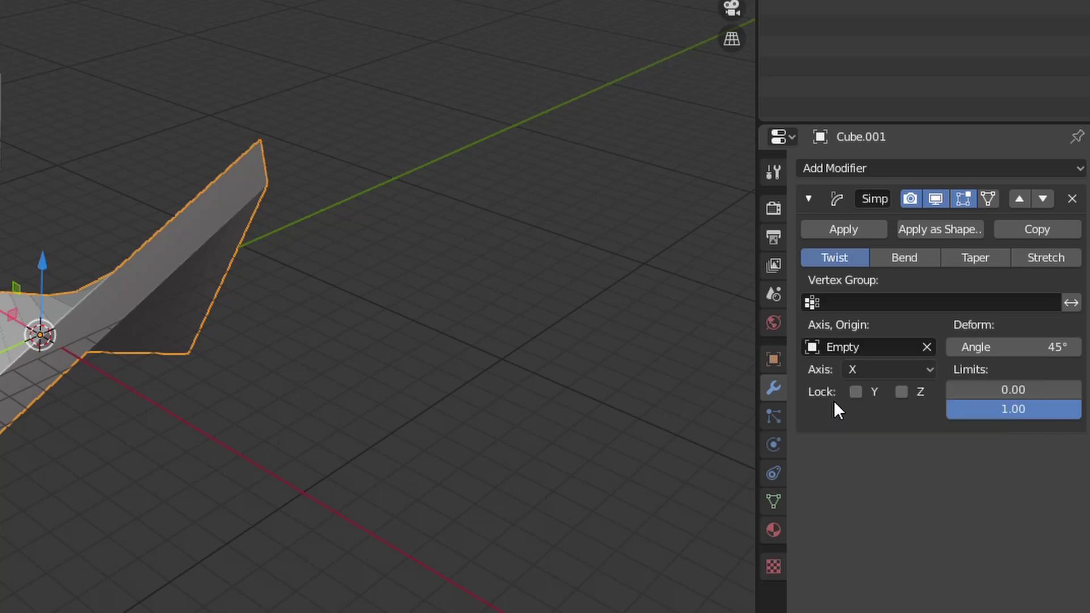
click(893, 257)
middle_drag(421, 421, 147, 459)
shift+middle_drag(172, 339, 282, 378)
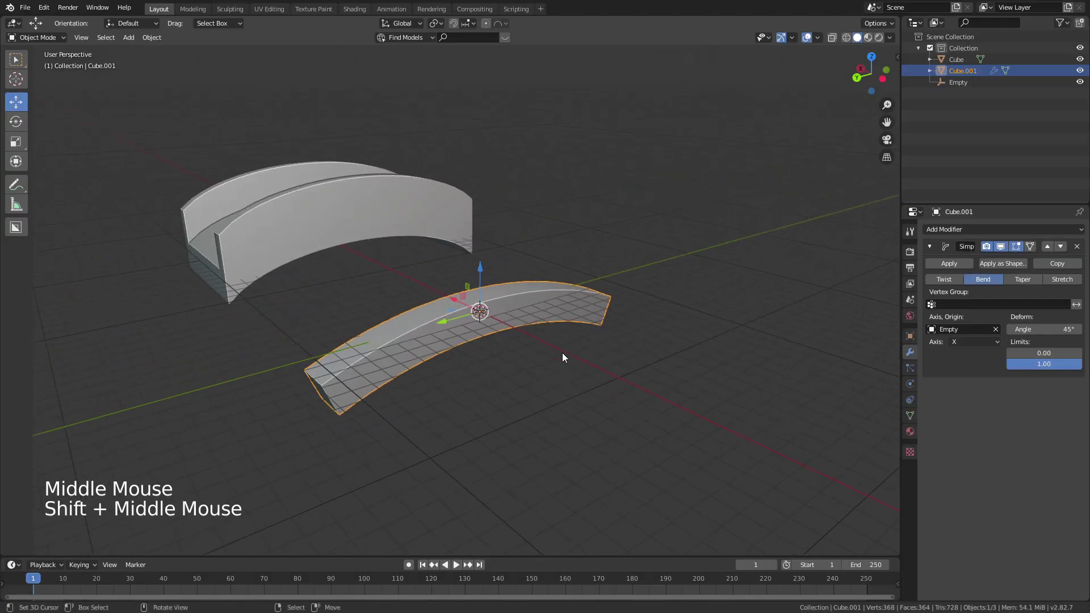
middle_drag(636, 347, 601, 334)
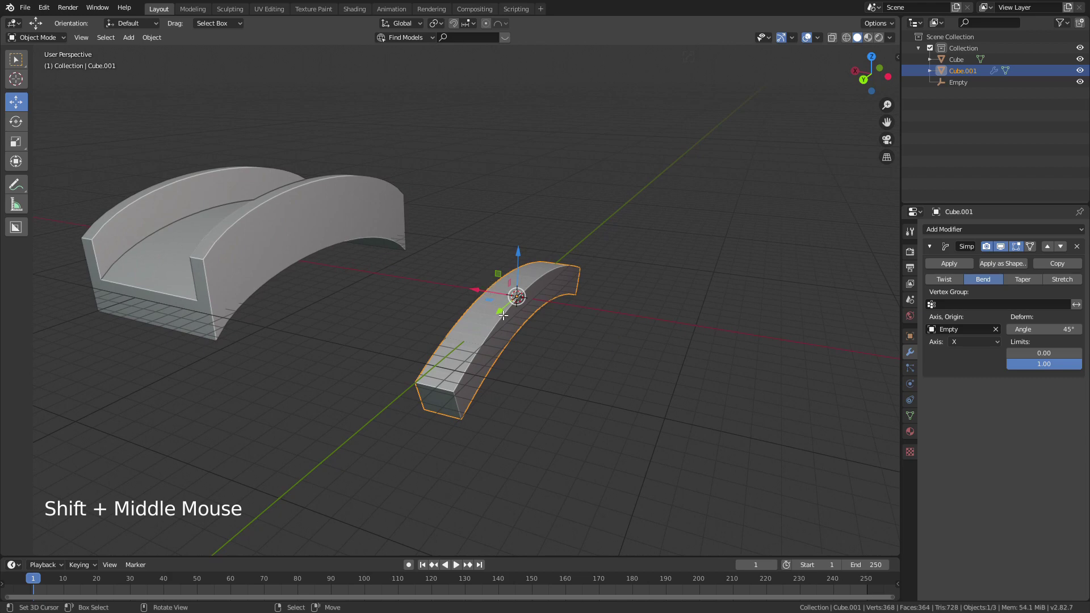
Step: Widen the bar's whole mesh along the X axis in Edit Mode by a factor of about 3.9
key(Tab)
key(a)
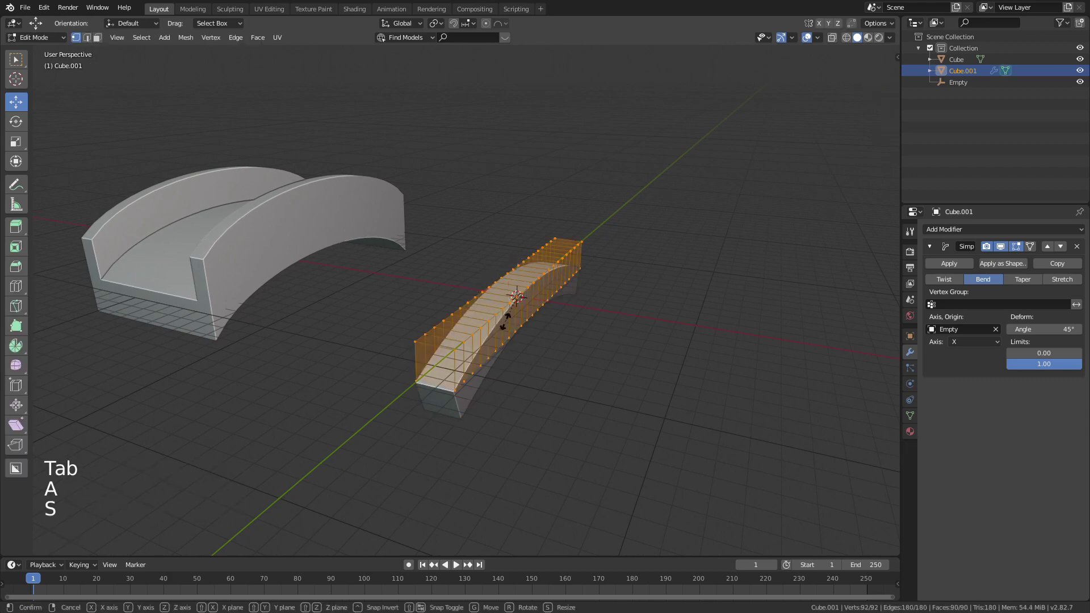
key(x)
key(minus)
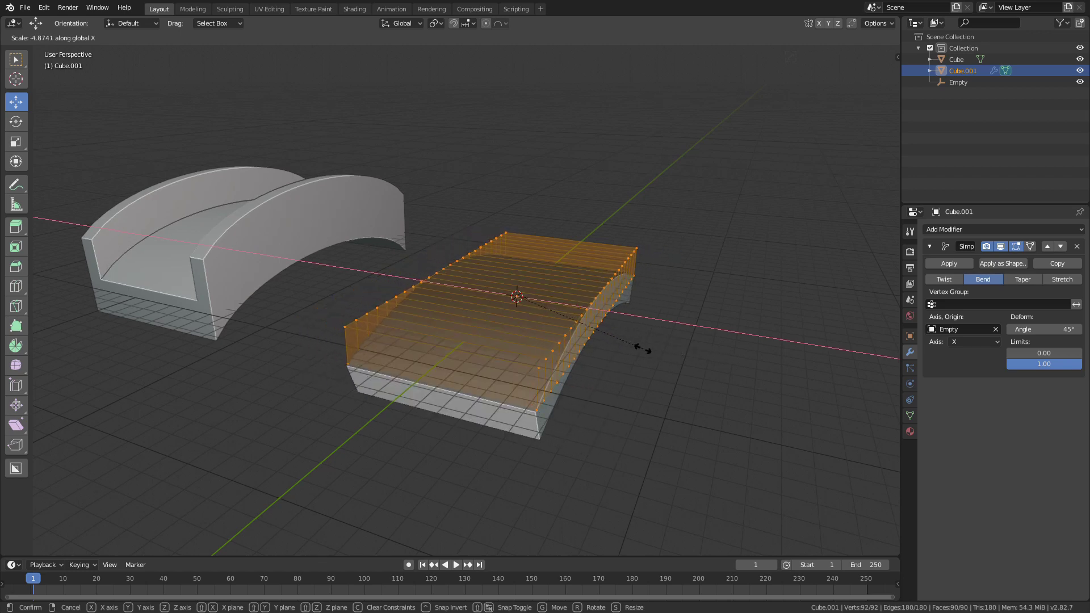
key(minus)
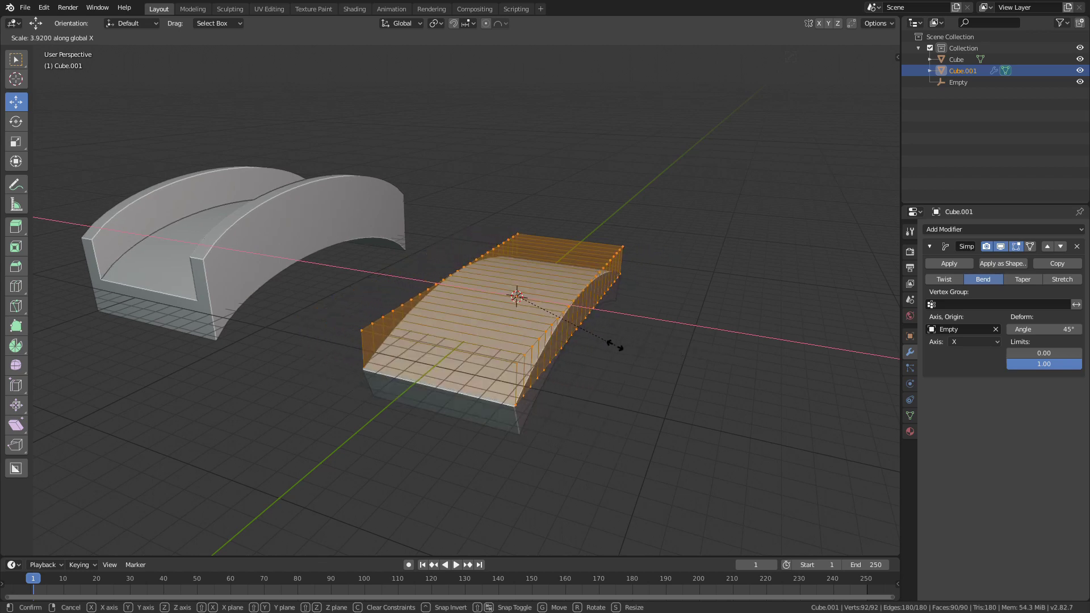
Step: Add two lengthwise loop cuts to the slab and spread them along X by about 2.6 toward its side edges
middle_drag(615, 345, 511, 318)
scroll(511, 318, up, 1)
middle_drag(511, 318, 481, 290)
key(Tab)
key(ctrl+r)
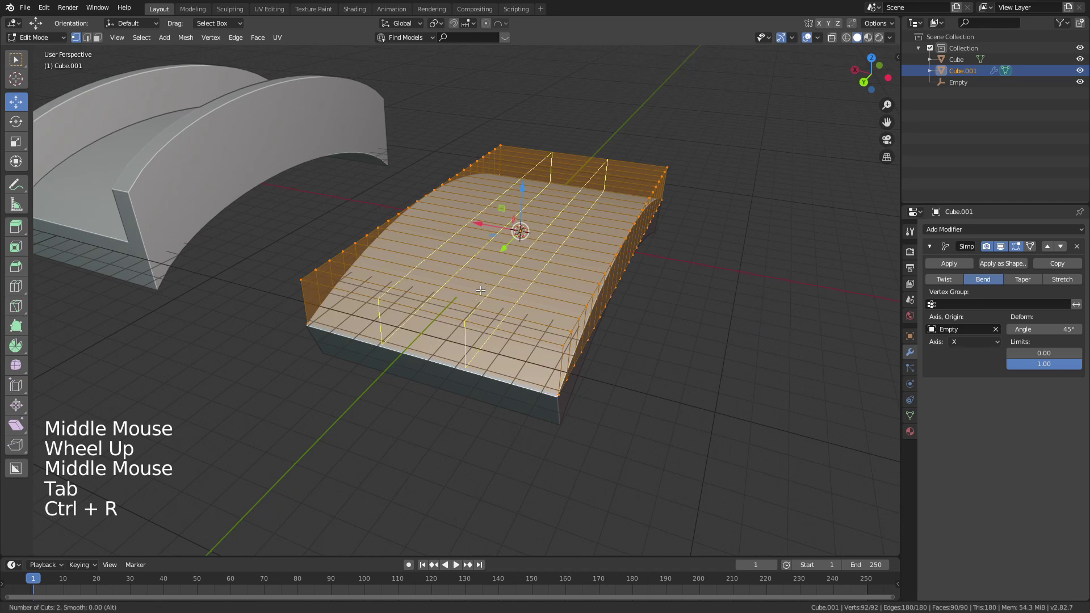
click(481, 290)
right_click(481, 290)
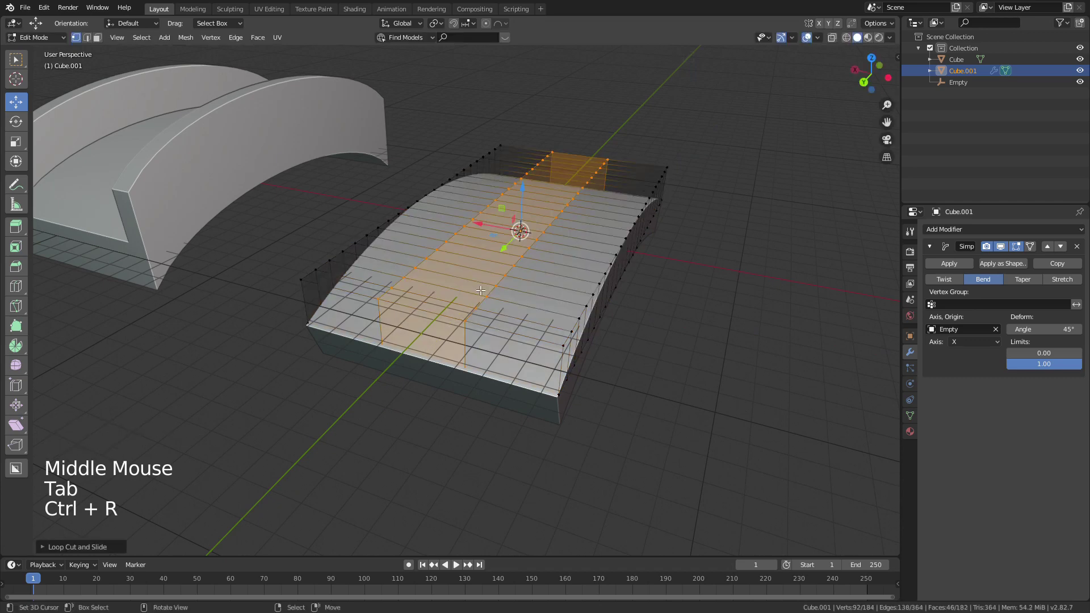
key(s)
key(x)
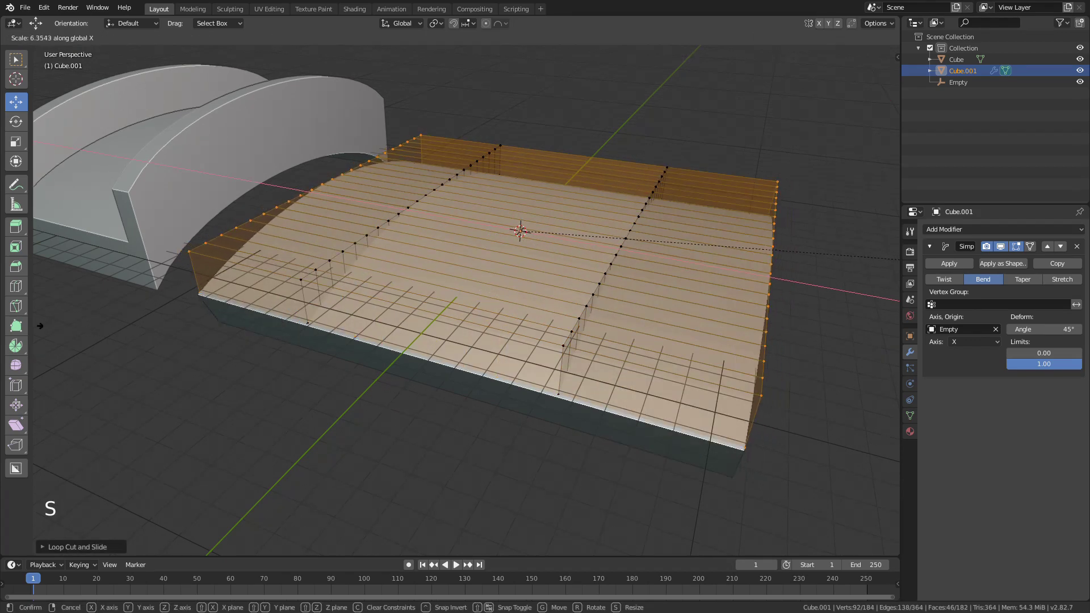
click(173, 302)
Step: Select the narrow face strips along both sides of the slab's top, extrude them up about 2.4 m, and leave Edit Mode
key(3)
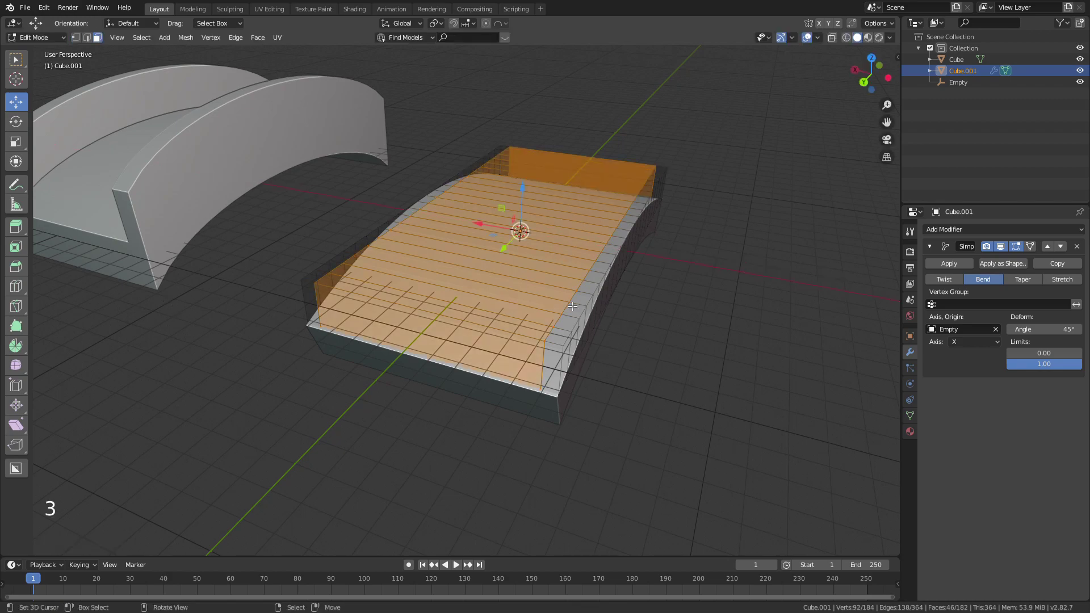
right_click(564, 331)
middle_drag(561, 337, 483, 347)
ctrl+shift+right_click(638, 334)
middle_drag(633, 333, 496, 341)
shift+right_click(492, 296)
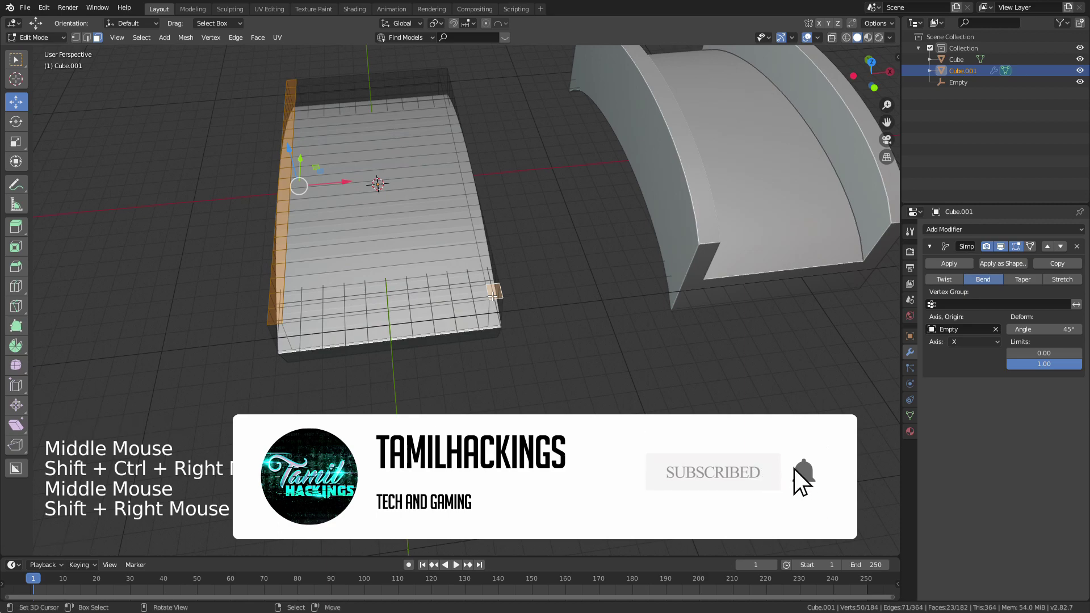
ctrl+shift+right_click(446, 90)
middle_drag(446, 91, 601, 79)
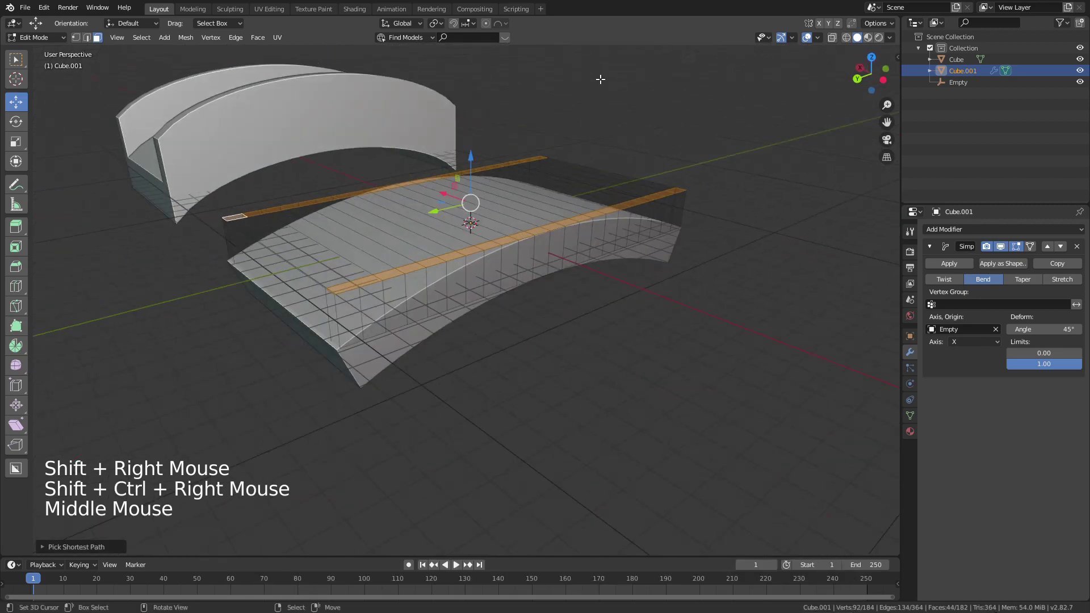
key(e)
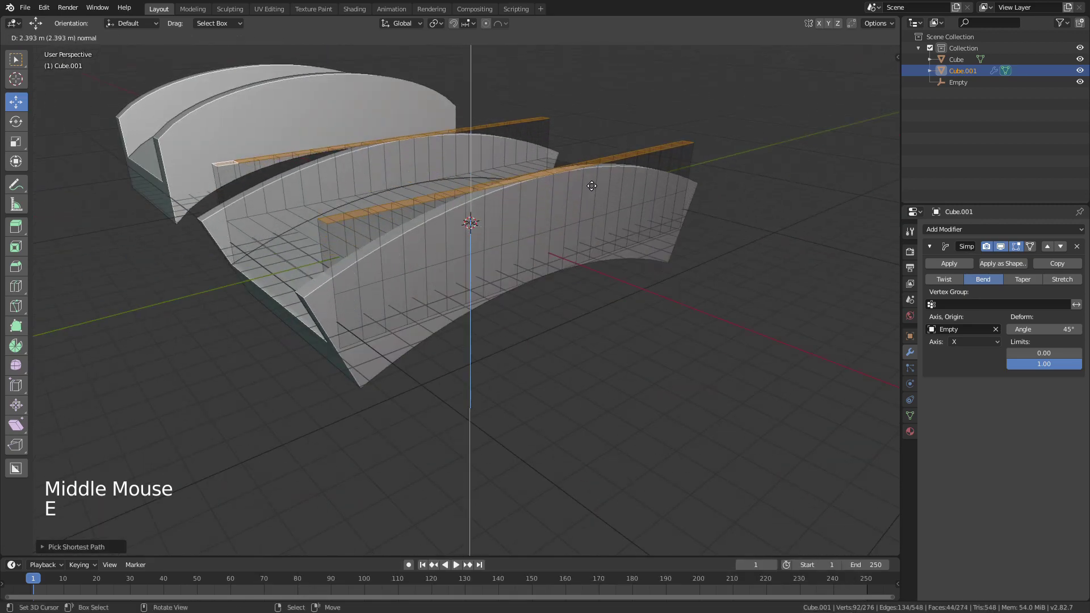
click(590, 181)
key(Tab)
Step: Shade the bent arch smooth and enable Auto Smooth for its normals
middle_drag(589, 181, 676, 283)
scroll(654, 229, down, 1)
scroll(653, 229, down, 2)
right_click(708, 238)
middle_drag(676, 283, 575, 273)
right_click(538, 256)
key(w)
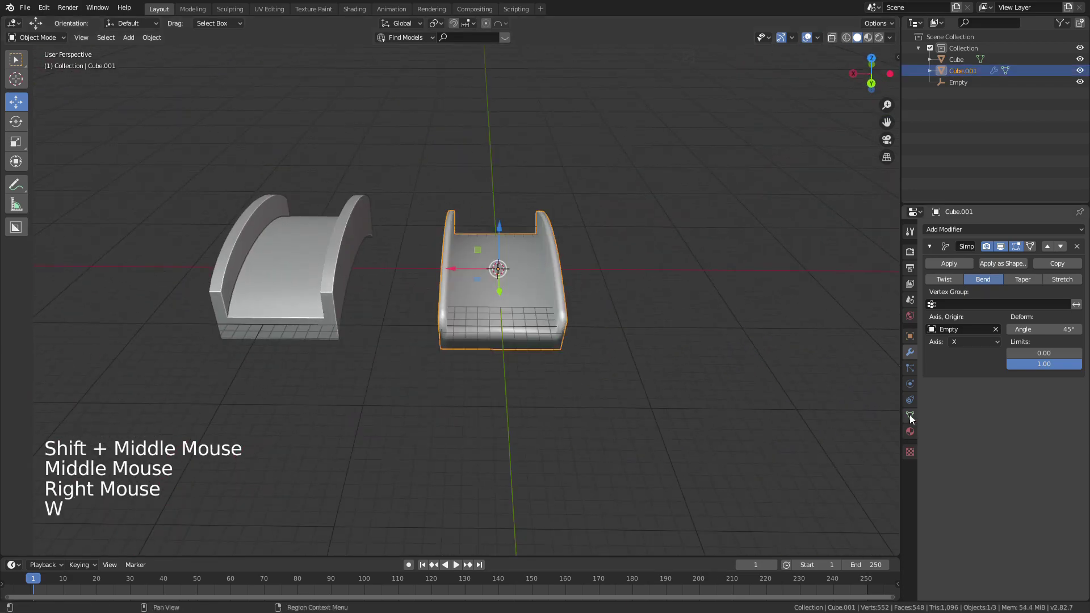
click(910, 416)
click(942, 438)
Step: Compare the two arches and show the bent arch's modifier settings
middle_drag(795, 409, 632, 244)
scroll(669, 390, up, 3)
right_click(669, 390)
right_click(233, 198)
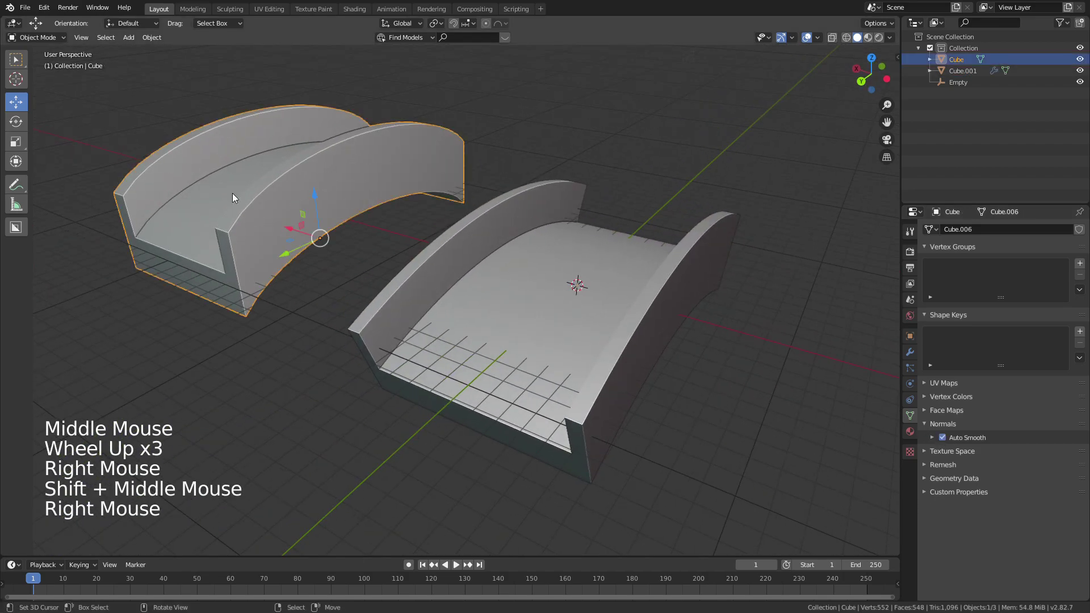
right_click(698, 291)
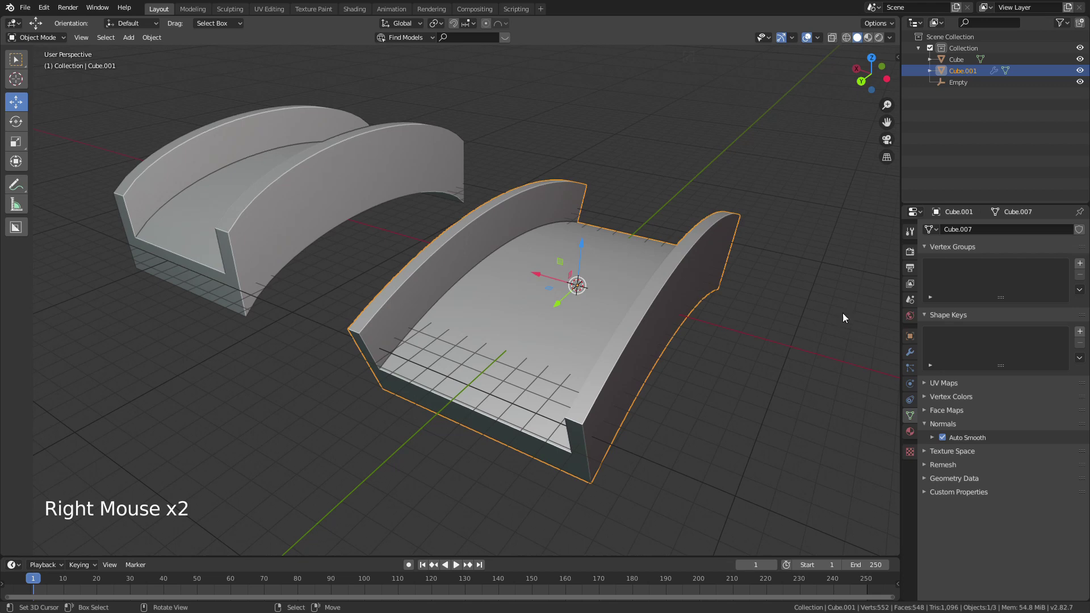
click(910, 352)
shift+middle_drag(818, 310, 699, 295)
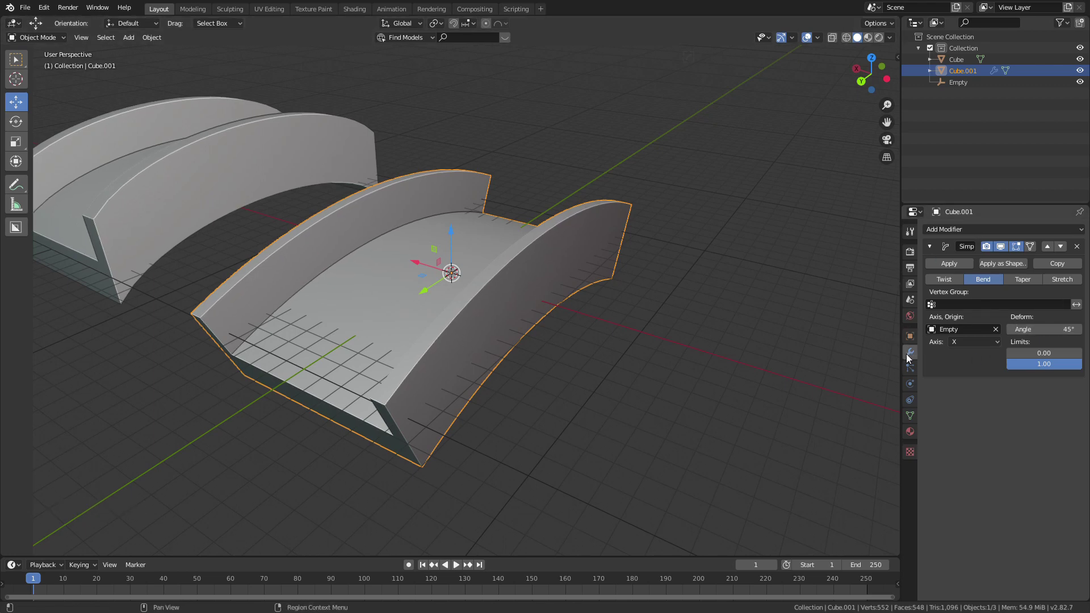
Step: Try a bend angle of -46.8° and toggle the modifier's viewport display off and on to examine the unbent mesh
mouse_move(1032, 330)
mouse_down()
mouse_move(945, 330)
mouse_move(1079, 330)
mouse_move(1016, 330)
mouse_up()
click(1000, 246)
middle_drag(821, 257, 566, 270)
key(z)
shift+middle_drag(460, 287, 606, 319)
key(z)
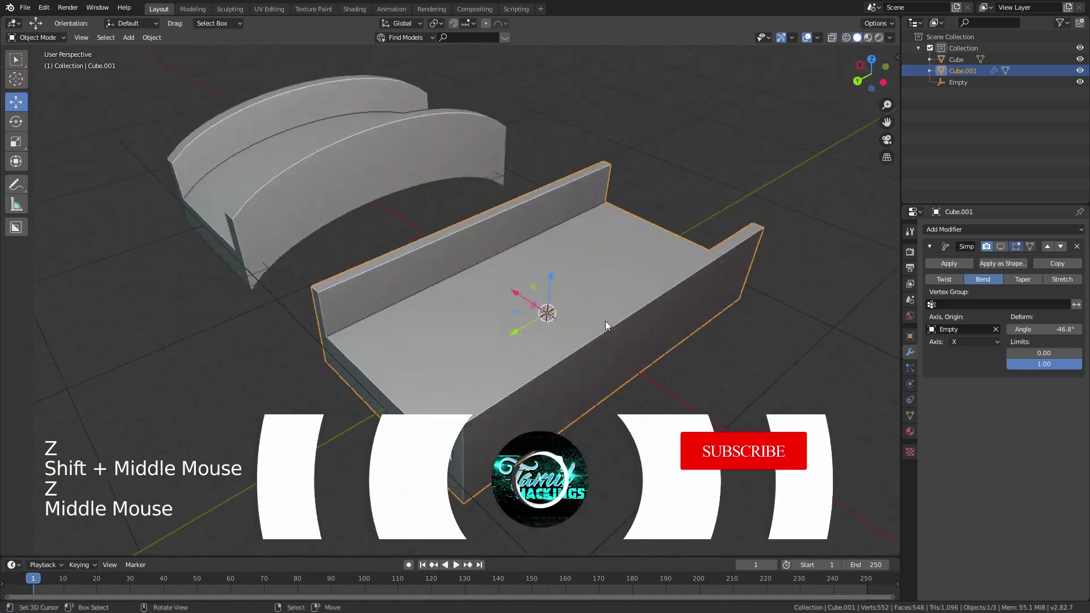
click(1002, 249)
Step: Set the Simple Deform bend angle to 117° and deselect the arch
middle_drag(705, 360, 706, 338)
drag(1037, 330, 1073, 330)
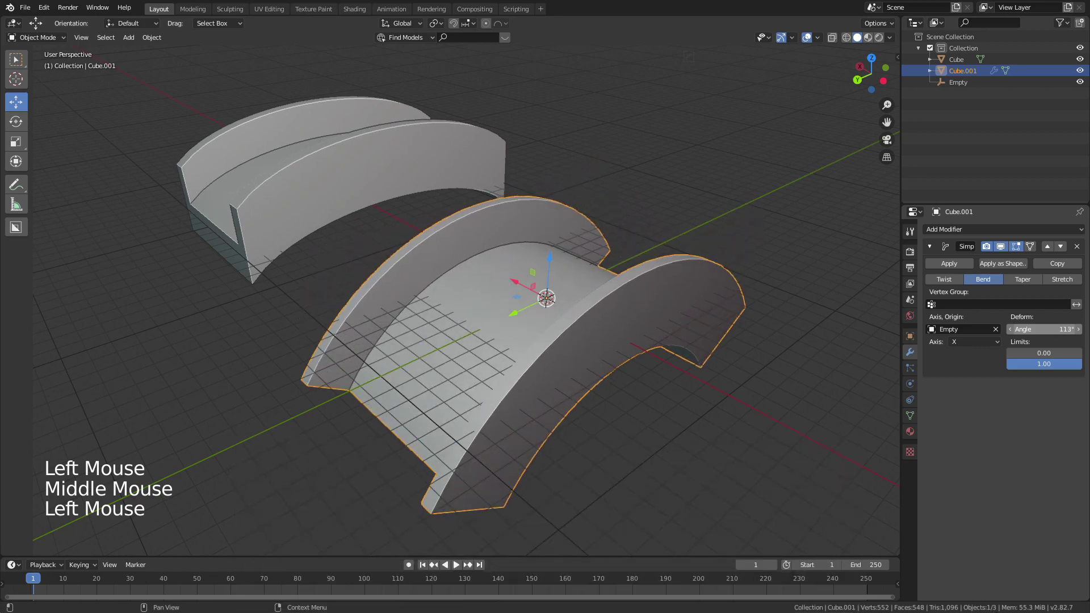
click(640, 210)
Step: Examine the more strongly bent arch next to the directly edited arch from several distances
mouse_move(385, 182)
middle_down()
mouse_move(523, 166)
mouse_move(309, 170)
mouse_move(389, 174)
middle_up()
scroll(309, 170, down, 2)
scroll(309, 171, down, 1)
middle_drag(550, 228, 584, 235)
scroll(630, 225, down, 2)
scroll(559, 231, up, 2)
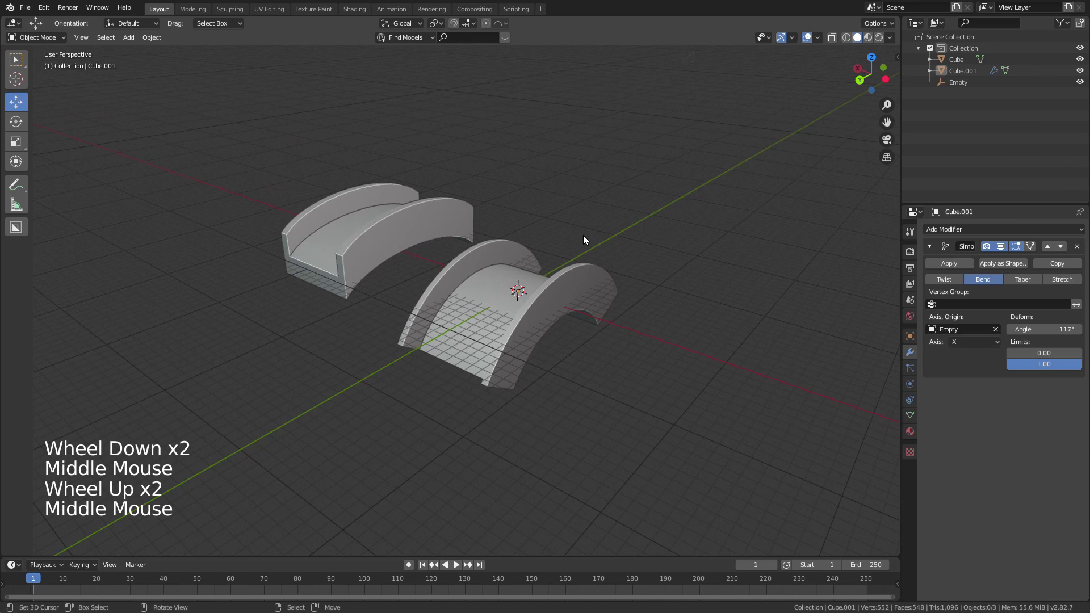
scroll(584, 235, up, 1)
scroll(583, 235, down, 3)
Step: Duplicate the directly edited arch twice, placing the copies in a row along the X axis
right_click(404, 239)
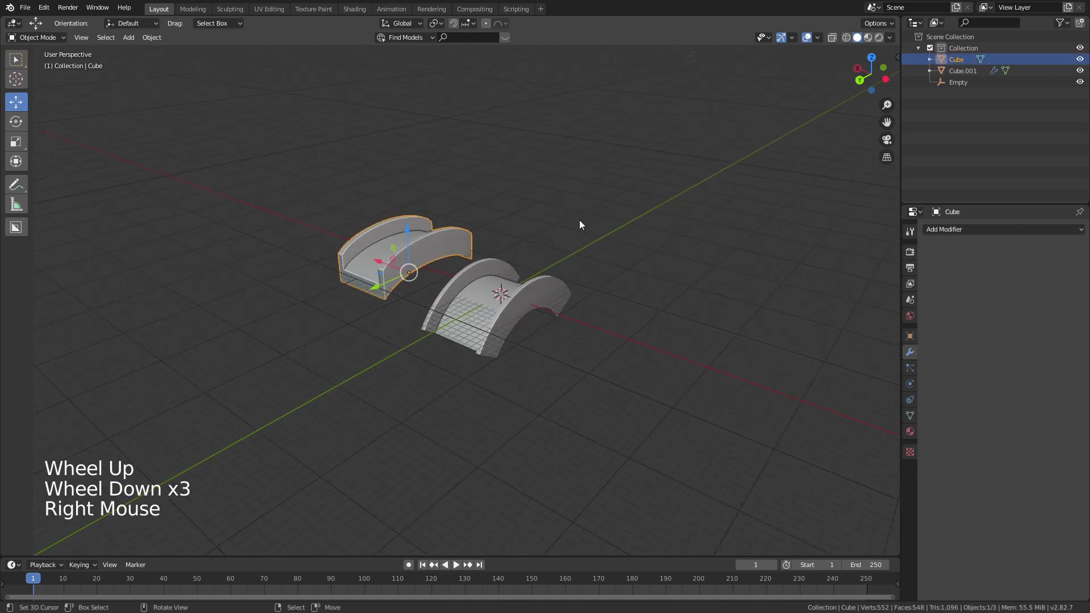
middle_drag(540, 240, 558, 235)
key(shift+d)
click(388, 281)
key(shift+d)
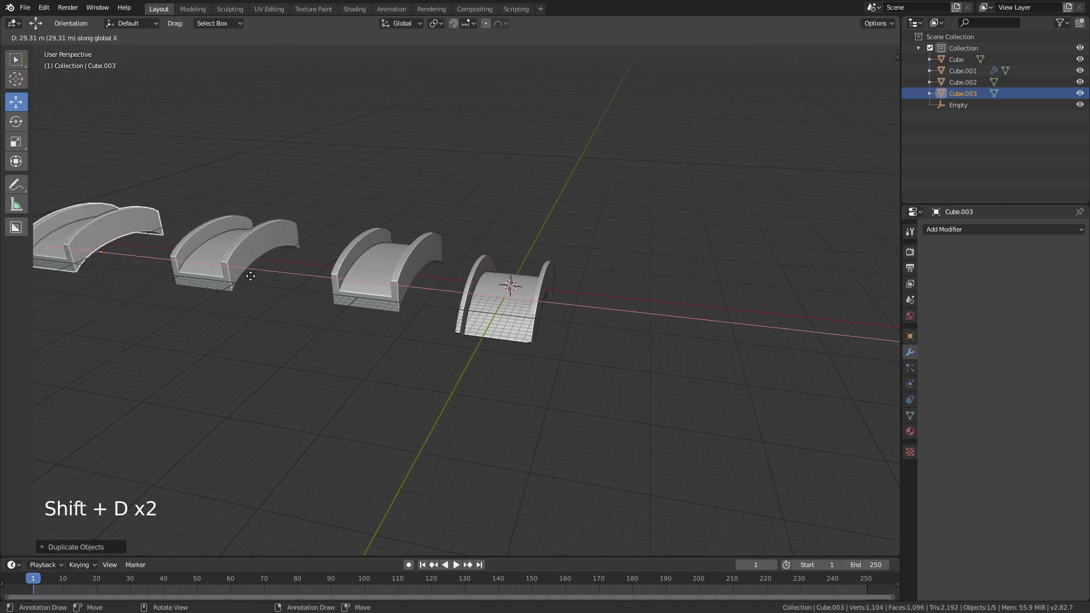
click(284, 278)
Step: Delete the two duplicates of the directly edited arch
shift+right_click(282, 271)
shift+right_click(384, 273)
right_click(265, 256)
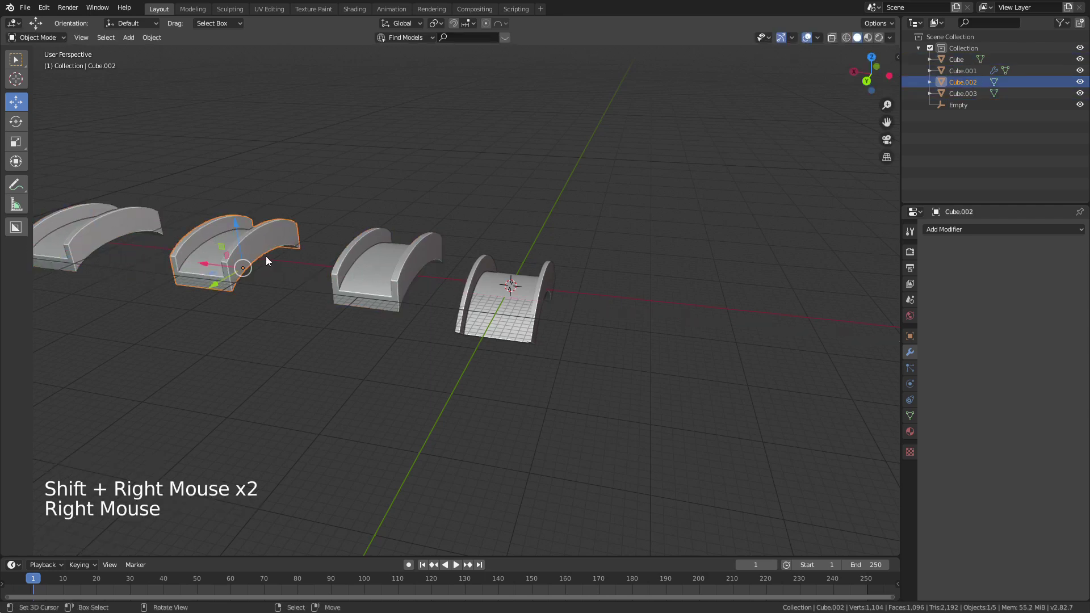
shift+right_click(123, 235)
key(x)
click(360, 226)
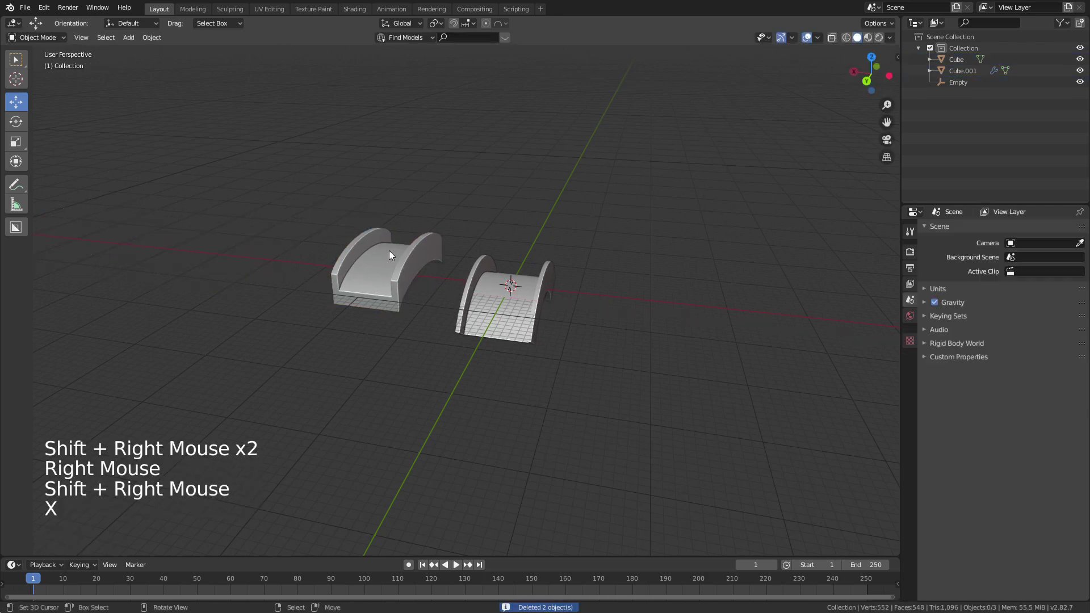
Step: Collapse the bent arch's Simple Deform settings and add an Array modifier to it
right_click(523, 274)
middle_drag(523, 275, 629, 271)
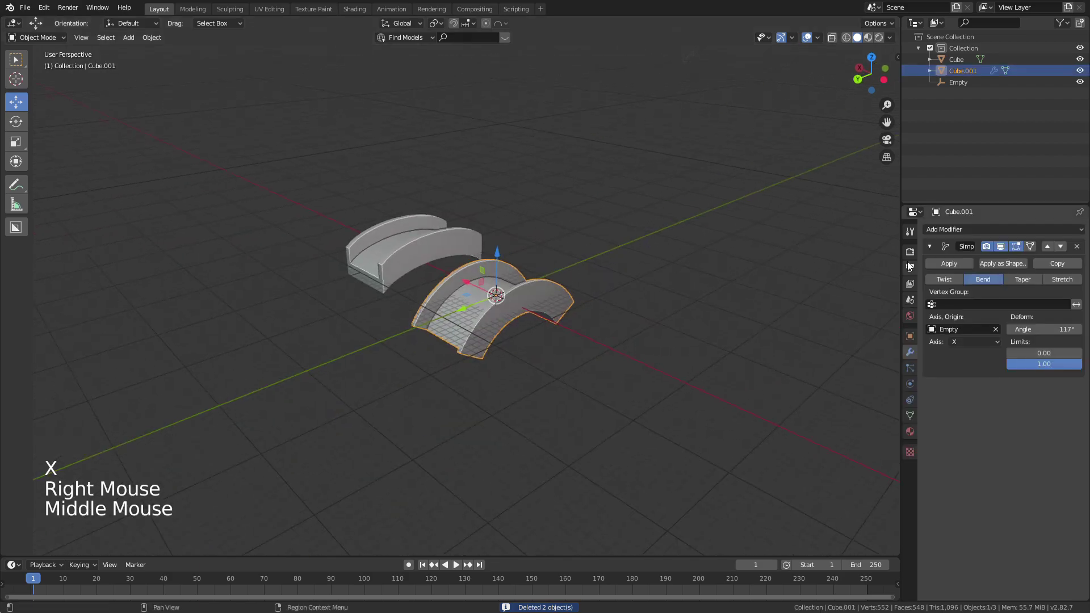
click(930, 246)
click(937, 229)
click(874, 255)
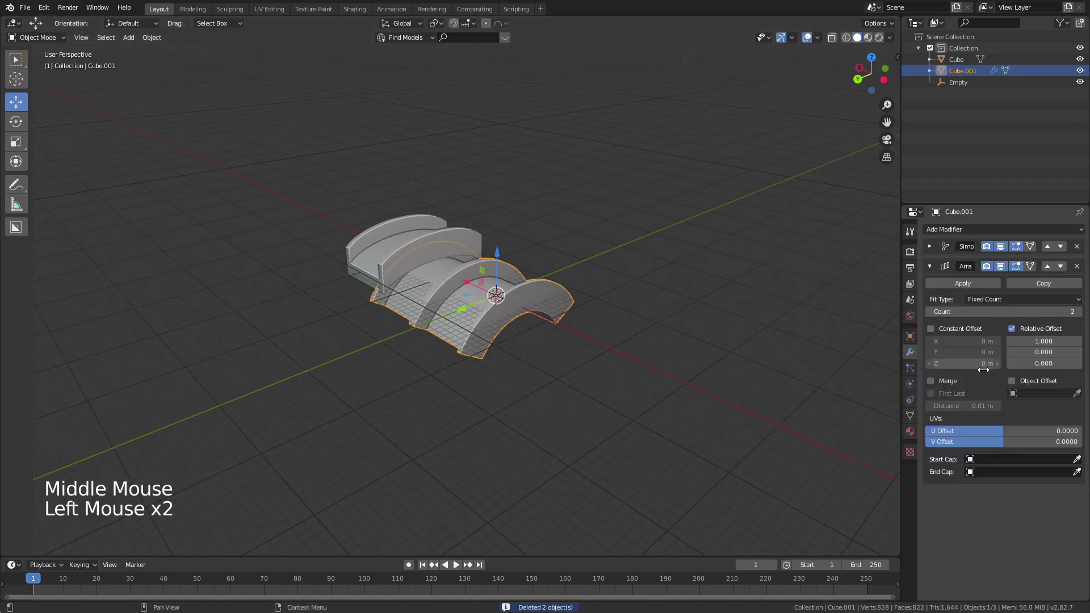
Step: Move the directly edited arch back along the Y axis, clear of the arrayed arches
right_click(421, 241)
drag(376, 286, 569, 253)
Step: Set the bent arch's Array relative offset on X to 2 and view the spaced copies
right_click(438, 241)
middle_drag(439, 241, 547, 284)
scroll(588, 268, up, 2)
mouse_move(1029, 346)
mouse_down()
mouse_move(1005, 346)
mouse_move(1041, 343)
mouse_up()
double_click(1041, 344)
text(1.5)
key(Return)
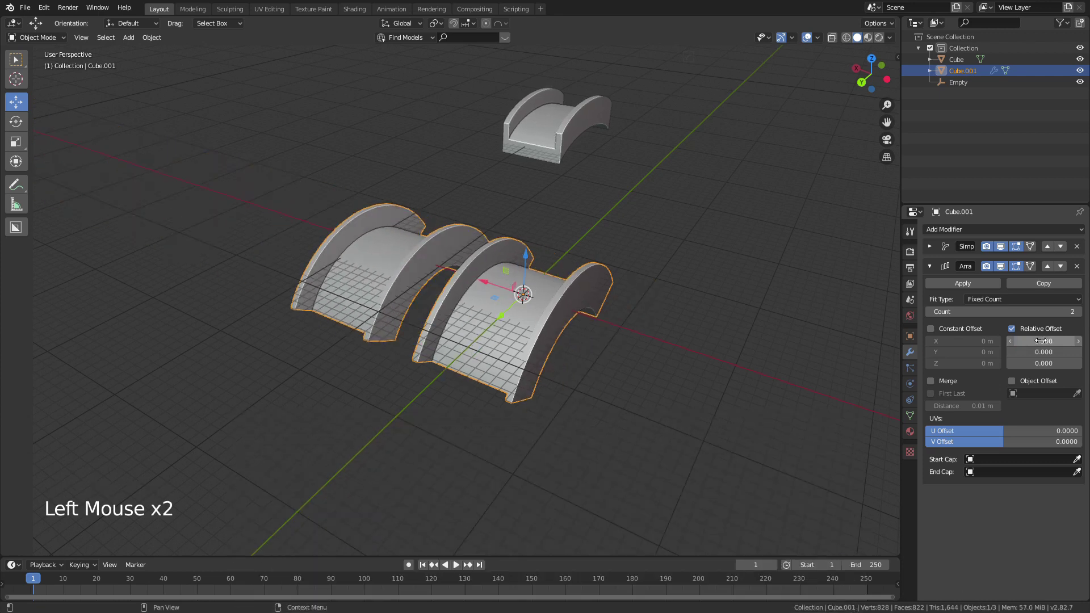
key(Return)
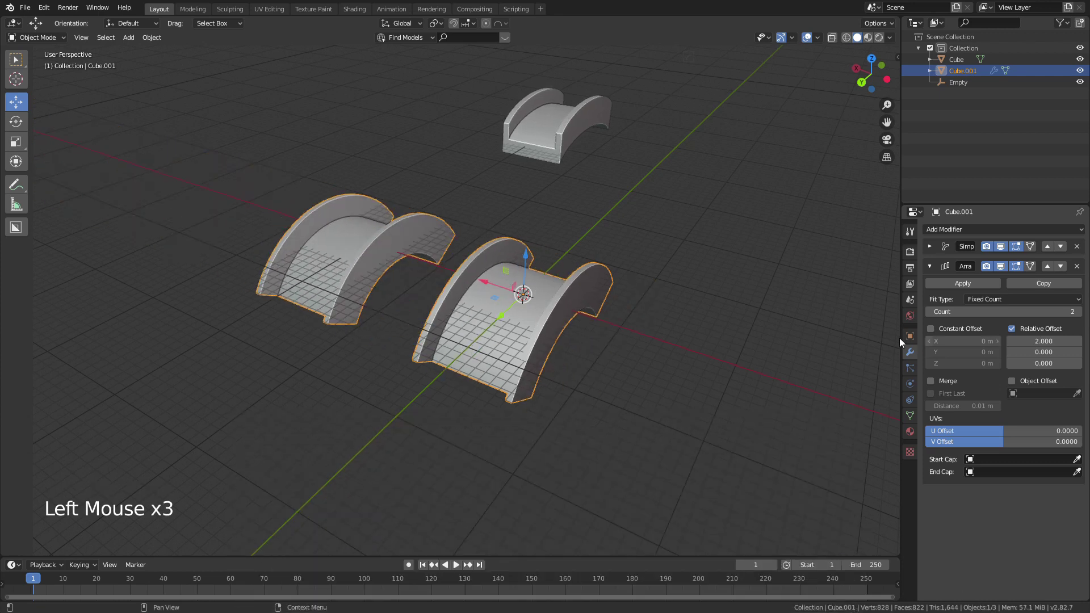
right_click(652, 328)
middle_drag(651, 328, 779, 312)
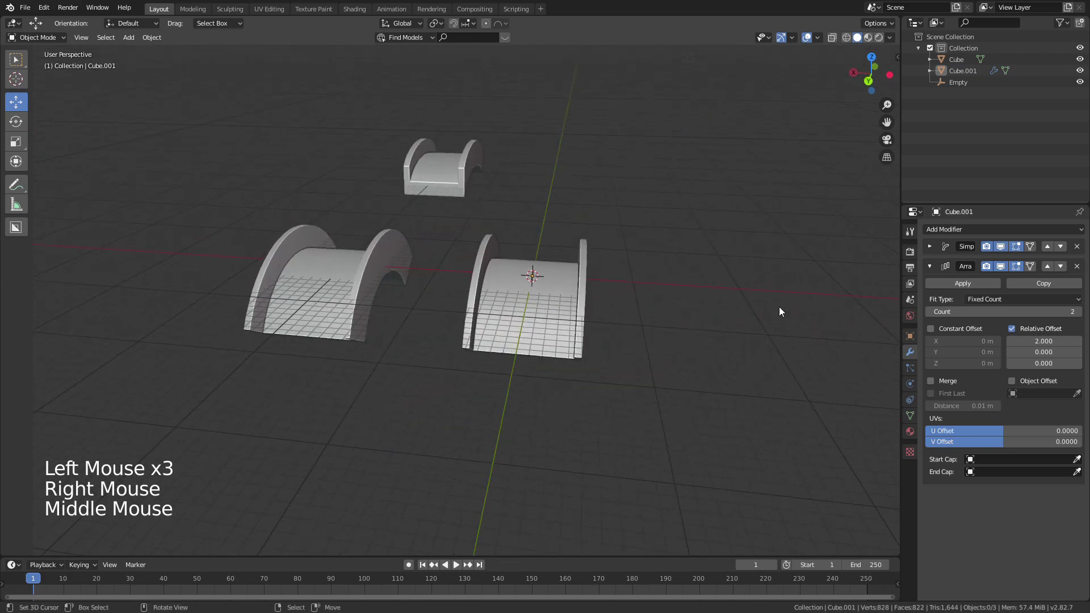
Step: Increase the bent arch's Array count by a few copies and view the longer row of arches
click(1081, 310)
click(1082, 310)
click(1082, 310)
mouse_move(642, 266)
middle_down()
mouse_move(652, 283)
mouse_move(775, 285)
mouse_move(642, 284)
mouse_move(631, 255)
mouse_move(712, 244)
mouse_move(737, 281)
mouse_move(733, 309)
mouse_move(840, 295)
mouse_move(609, 312)
mouse_move(554, 352)
mouse_move(669, 318)
mouse_move(682, 331)
mouse_move(767, 342)
mouse_move(721, 333)
mouse_move(655, 253)
mouse_move(657, 273)
mouse_move(699, 294)
mouse_move(651, 275)
middle_up()
scroll(775, 285, down, 1)
scroll(775, 285, down, 1)
click(1079, 312)
scroll(767, 342, up, 2)
Step: Remove the Array modifier from the bent arch and set its Simple Deform bend angle to 55.6°
click(1076, 267)
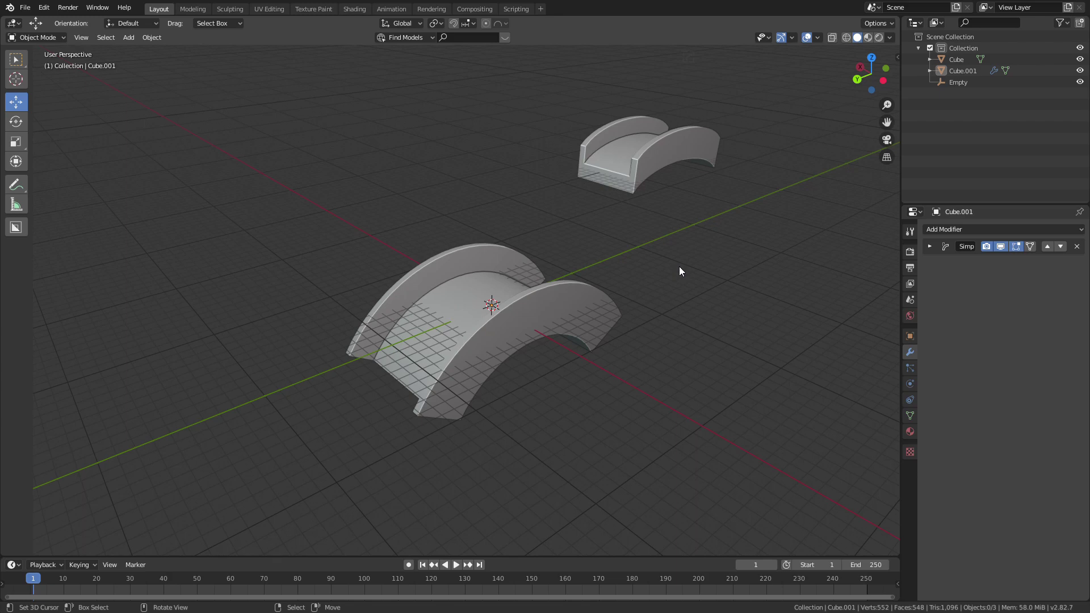
shift+middle_drag(679, 267, 690, 251)
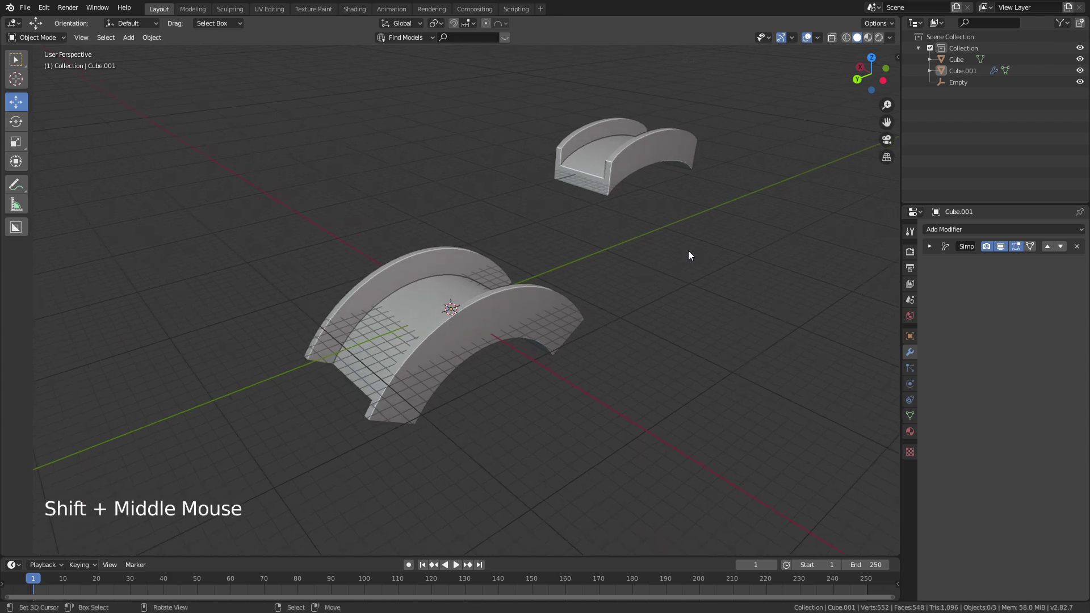
click(930, 247)
drag(1056, 329, 1036, 329)
right_click(761, 318)
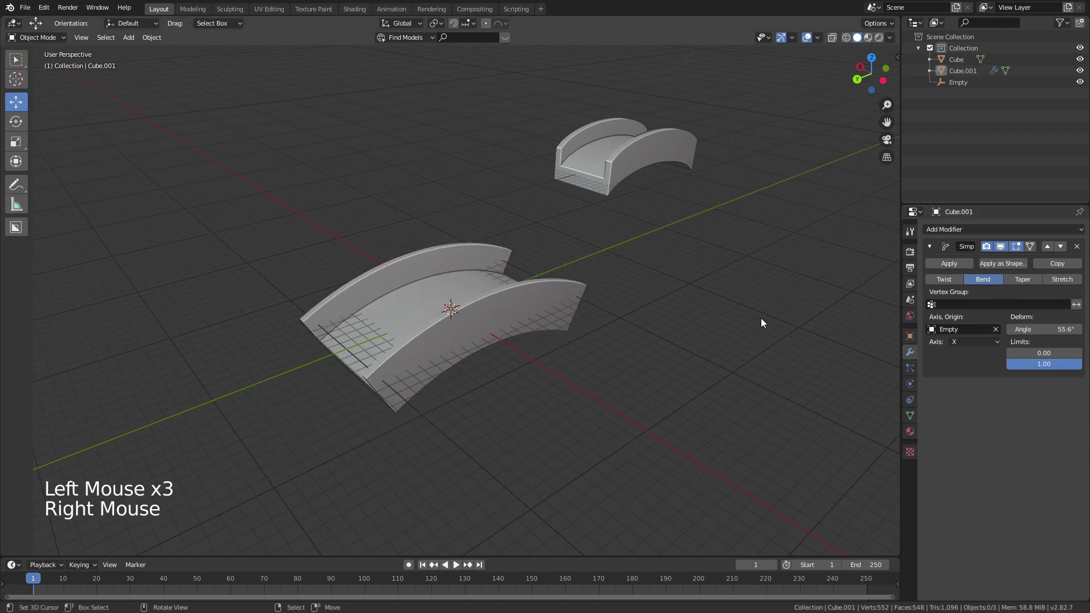
scroll(761, 318, up, 2)
shift+middle_drag(754, 318, 780, 265)
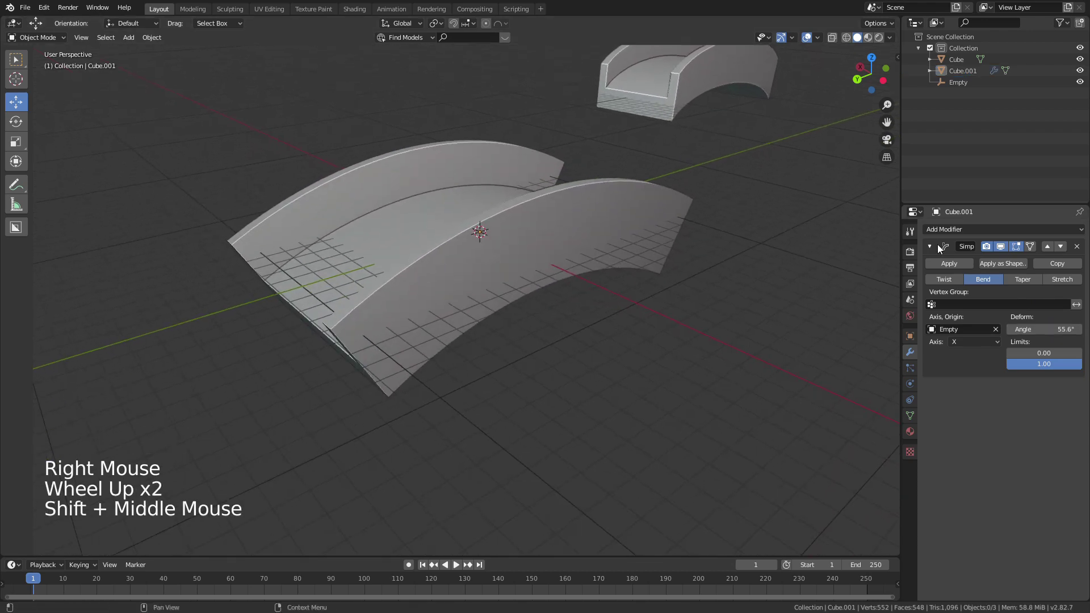
Step: Add a Bevel modifier to the bent arch below its Simple Deform and view its edges up close
click(978, 229)
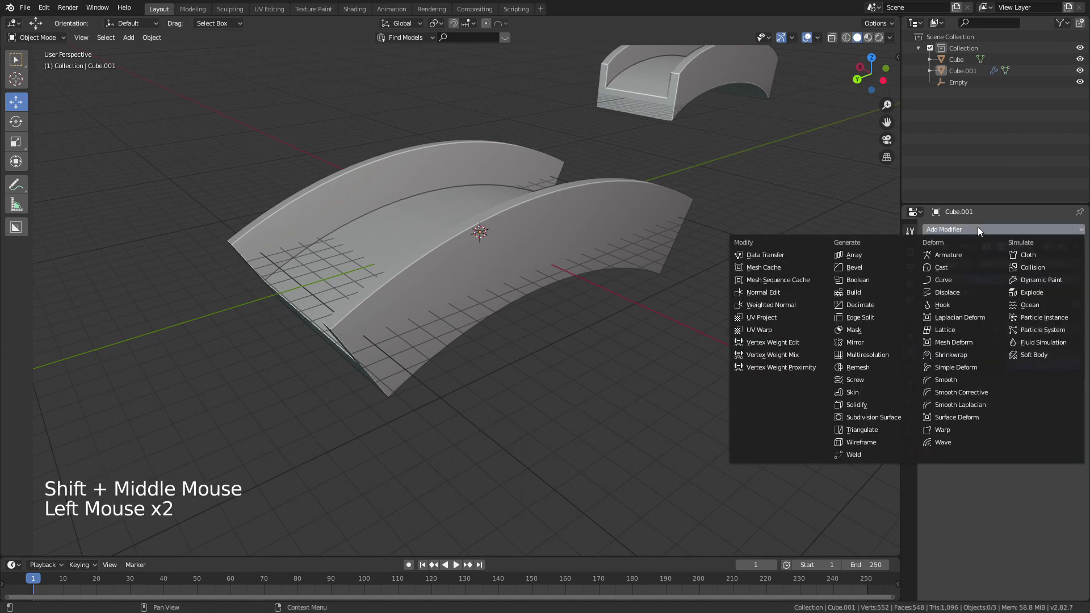
click(847, 267)
middle_drag(754, 277, 720, 296)
scroll(711, 304, up, 2)
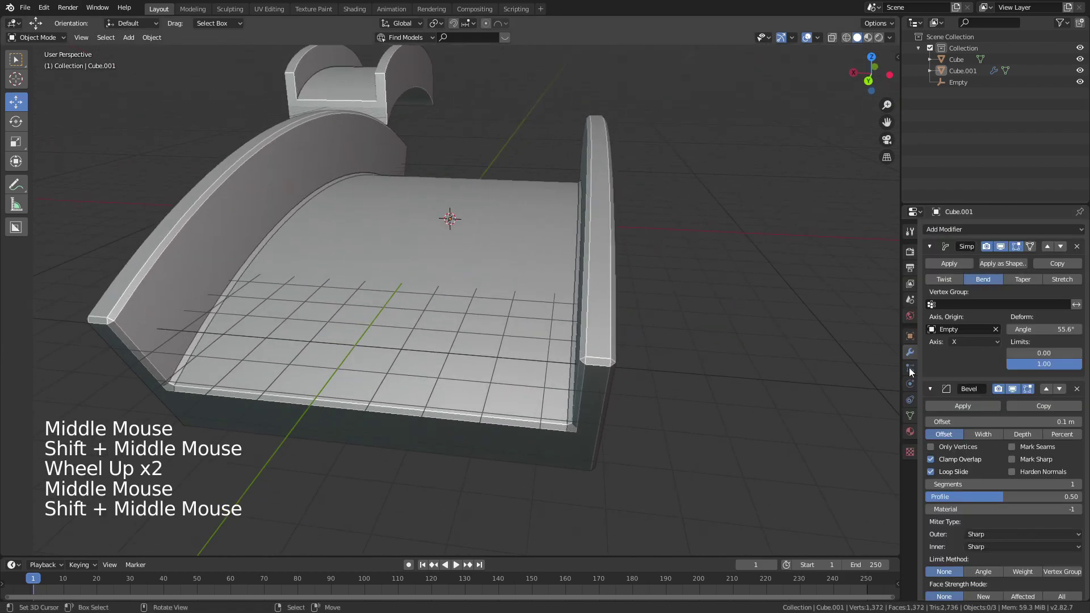
Step: Configure the Bevel modifier with the Width measuring method, Loop Slide off and the Angle limit method
click(990, 436)
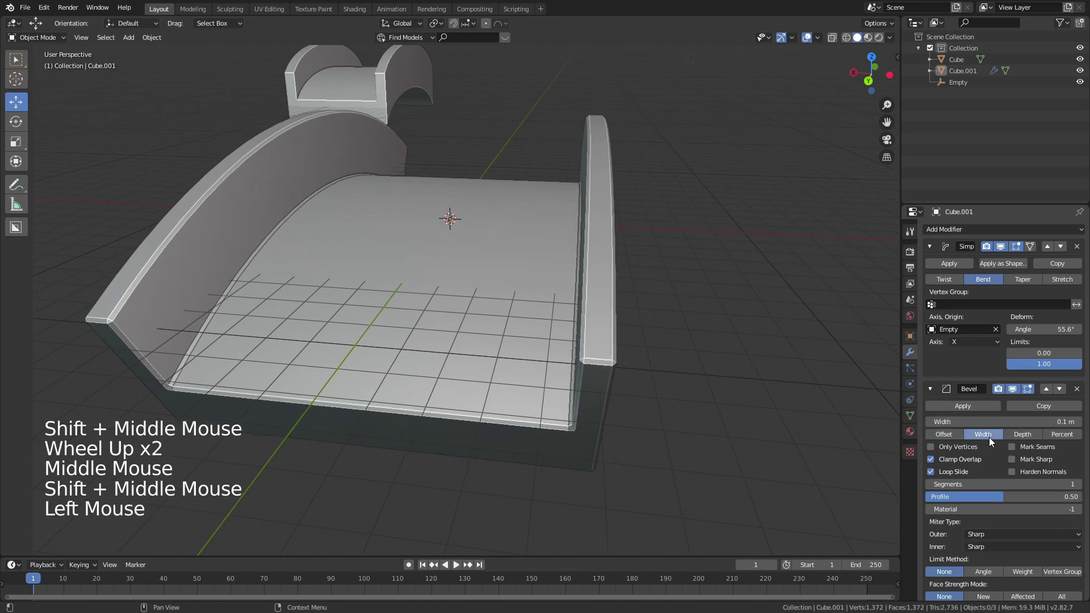
click(932, 458)
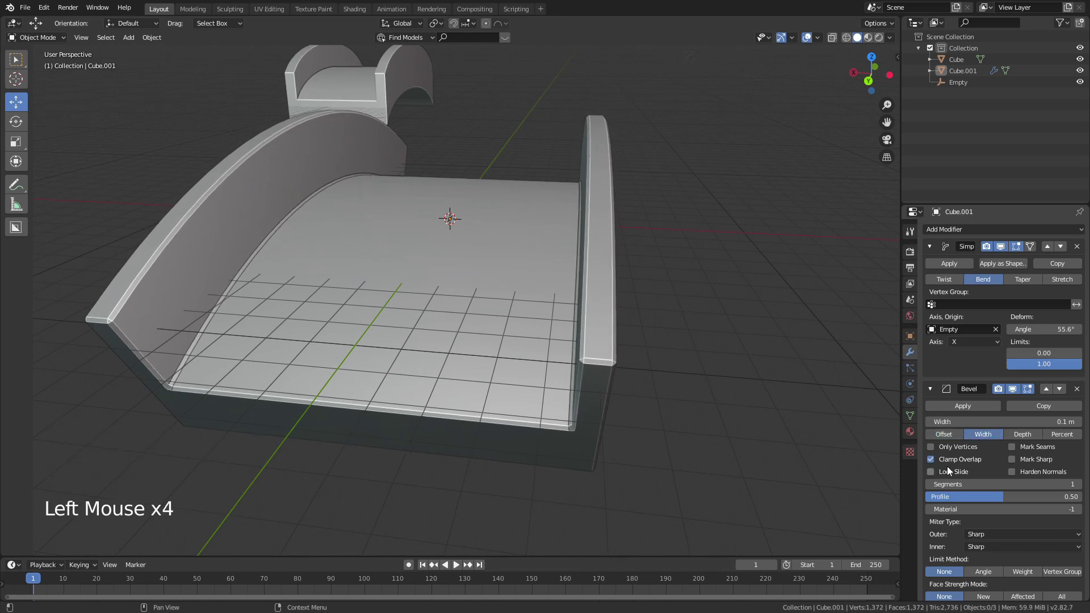
scroll(989, 472, down, 1)
scroll(1020, 491, down, 3)
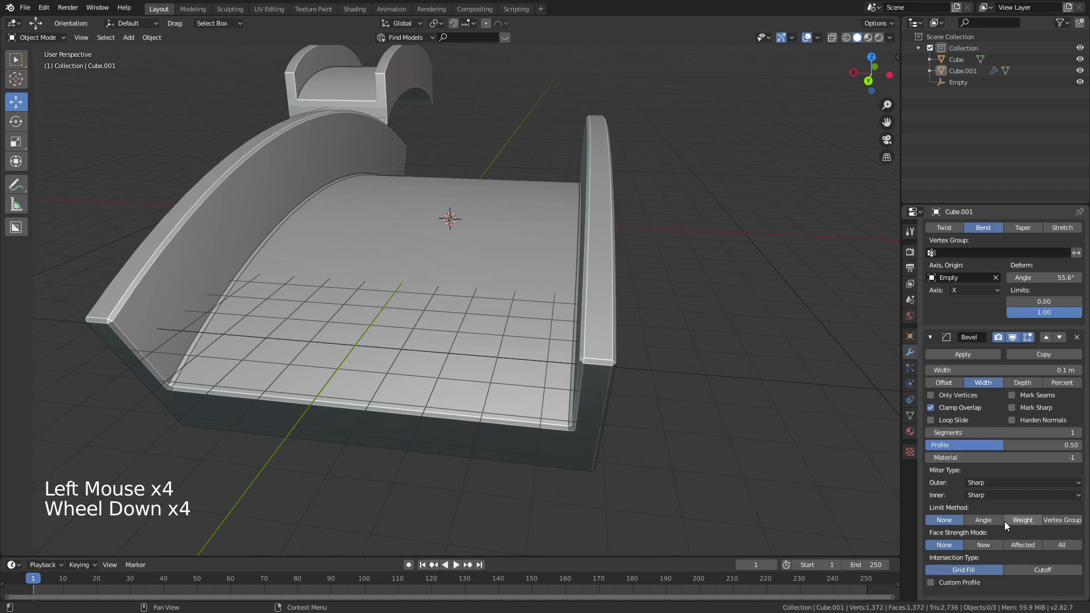
click(995, 522)
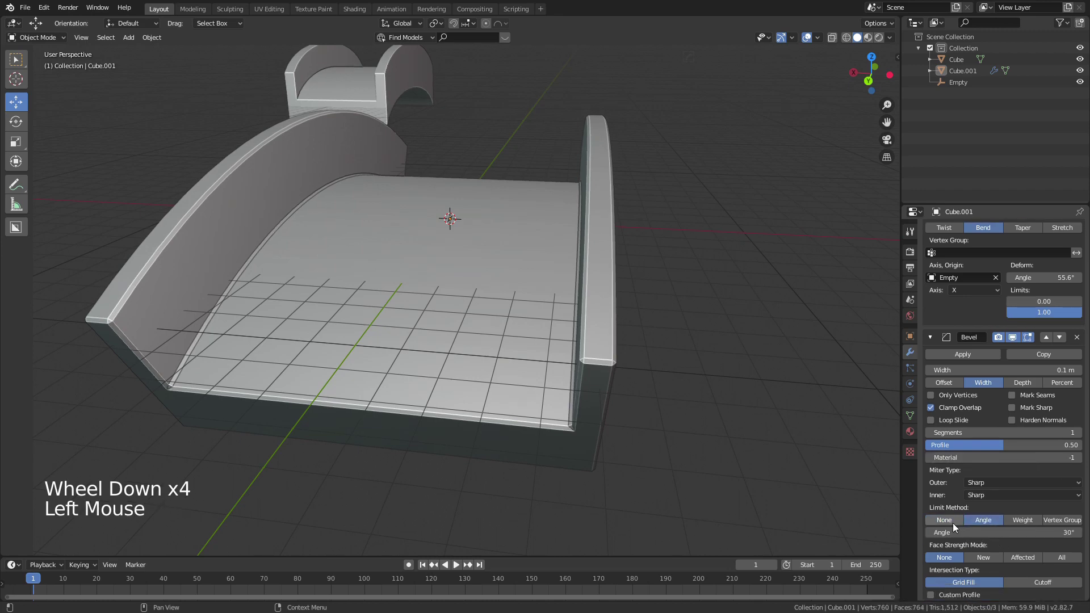